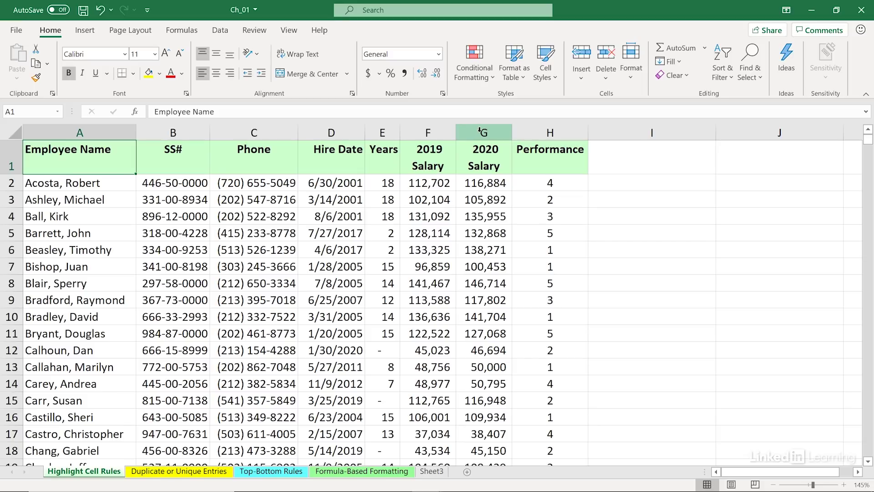
Start a Greater Than highlight rule on column G with a threshold of 100000.
left_click(479, 131)
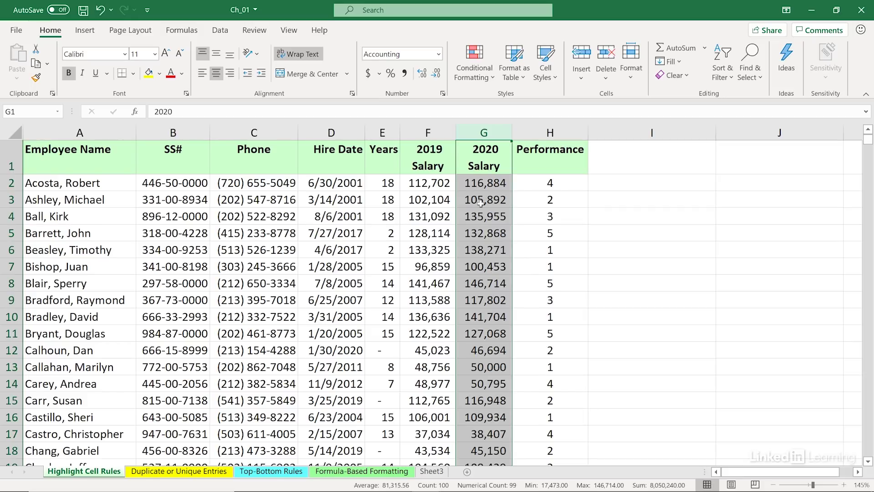
left_click(476, 57)
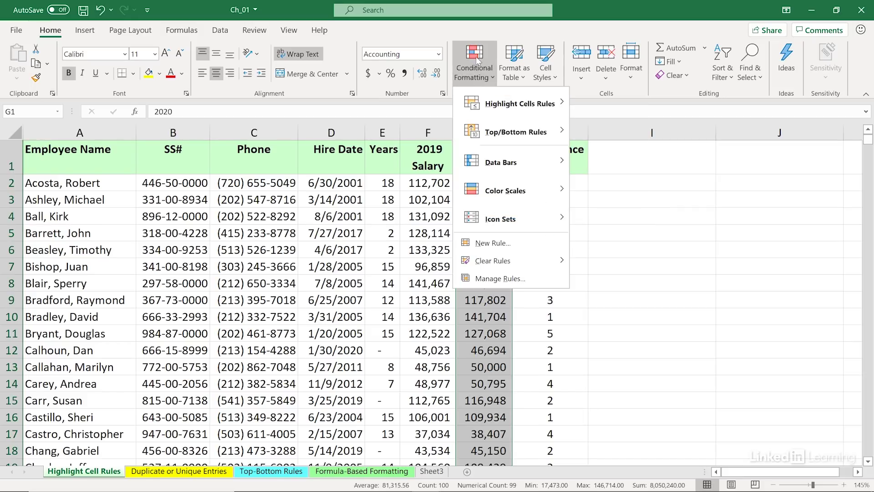
mouse_move(478, 103)
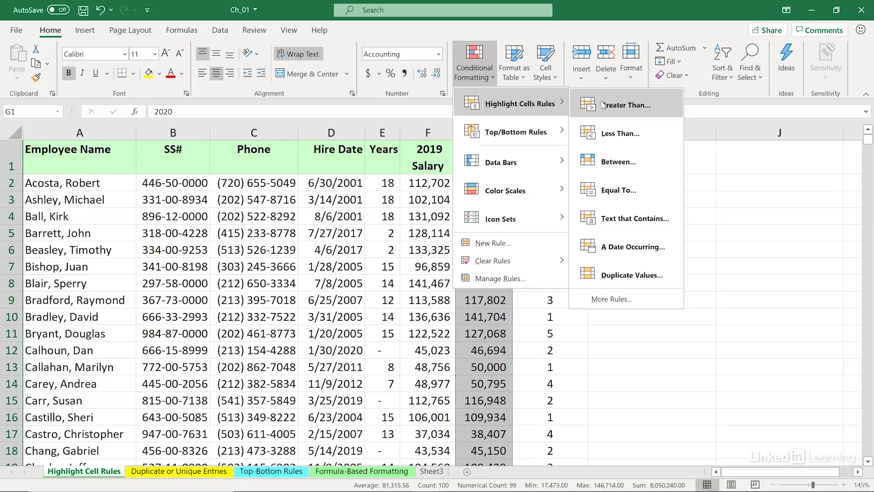
left_click(628, 106)
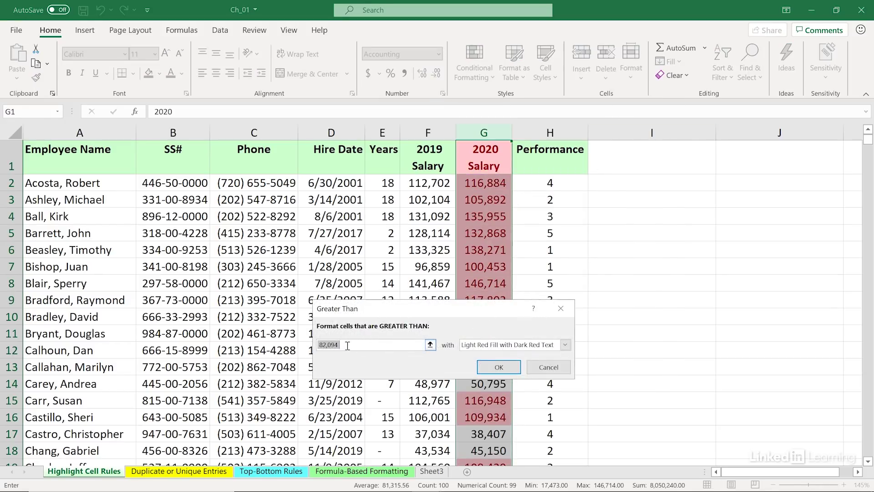
type("100000")
left_click_drag(479, 312, 342, 253)
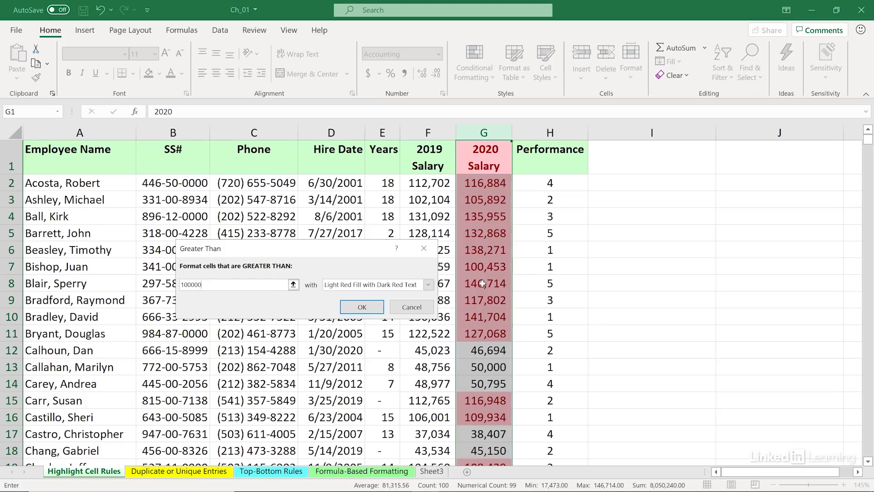
Give the rule a custom yellow fill and apply it to column G.
left_click(428, 285)
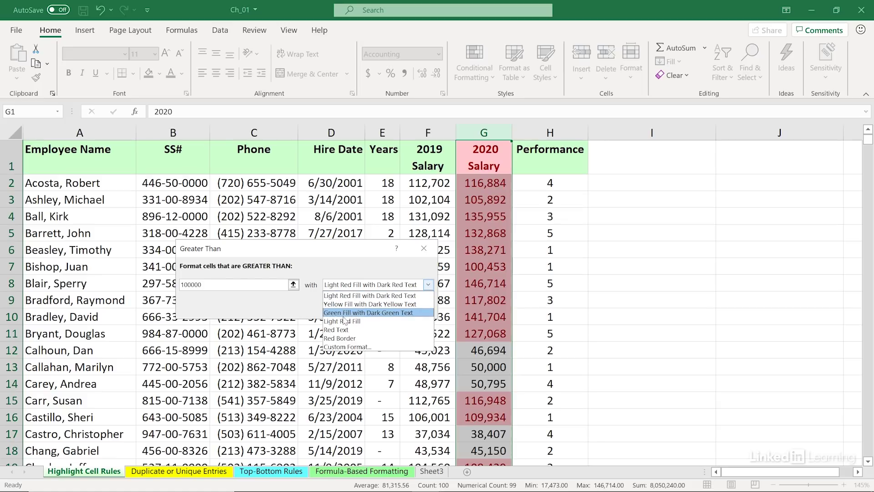
left_click(355, 346)
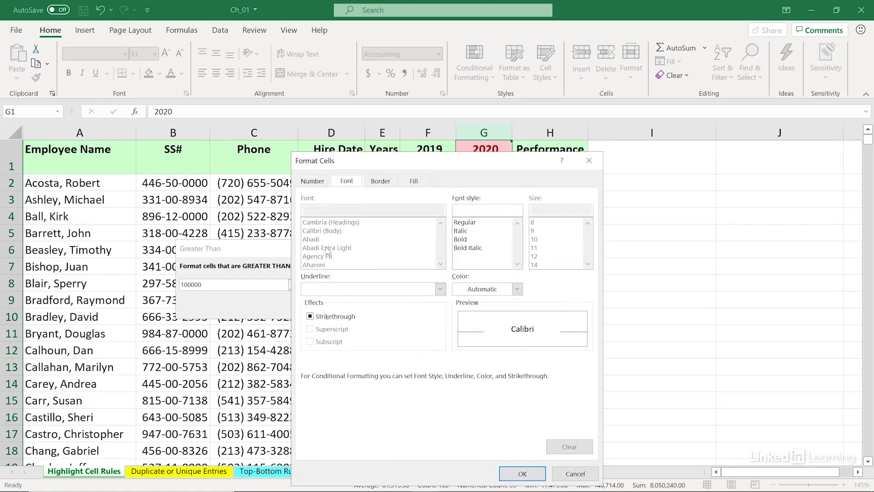
left_click(413, 181)
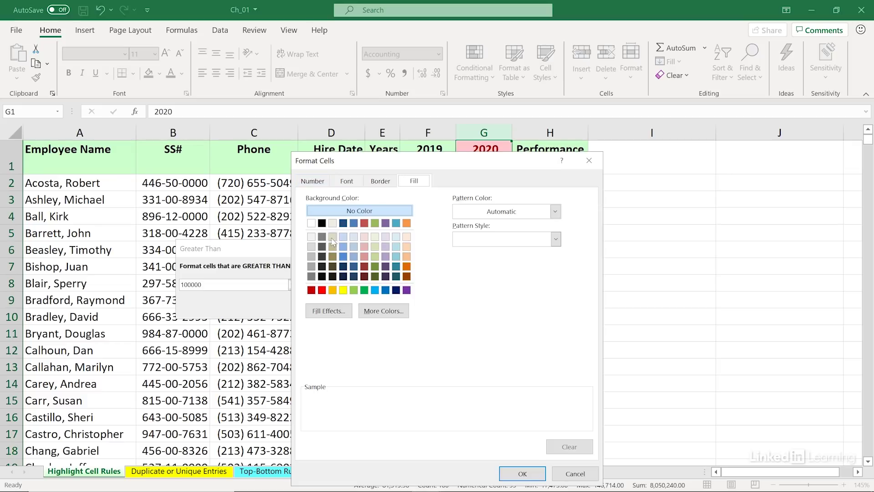
left_click(343, 290)
left_click(513, 472)
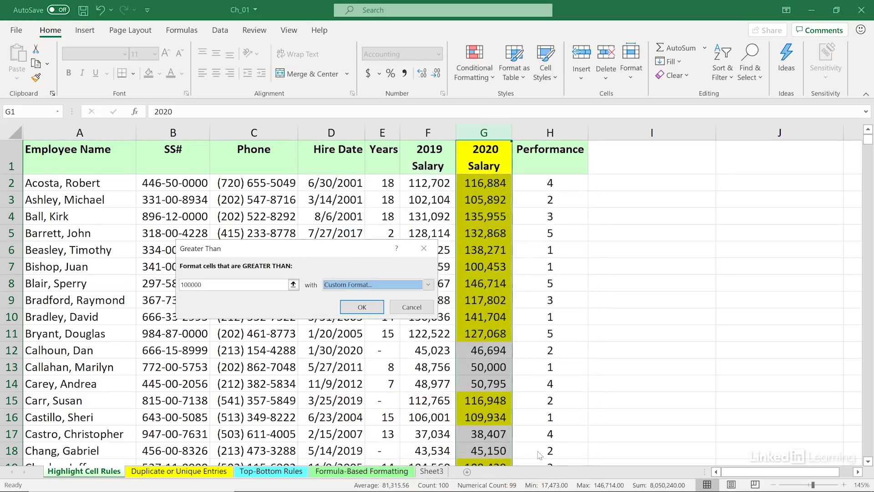
left_click(362, 307)
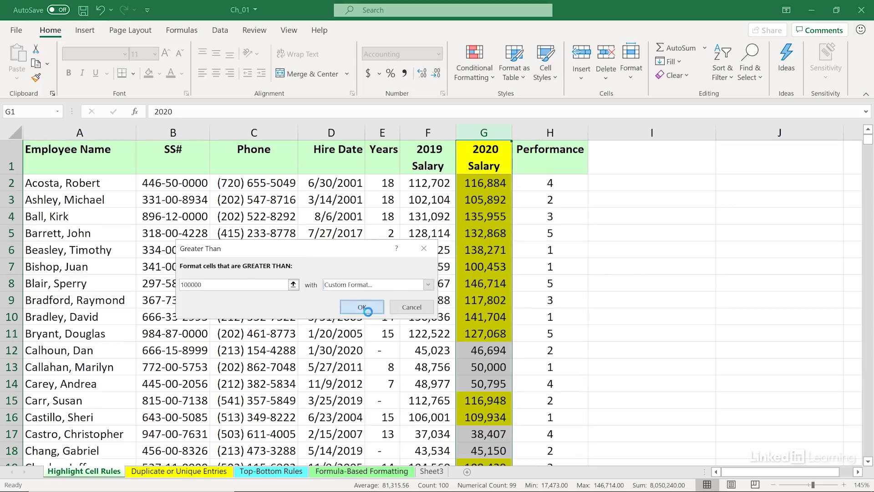
left_click(616, 303)
Change the 2020 salary in G20 from 98,664 to 101,664 so it turns yellow.
left_click(498, 173)
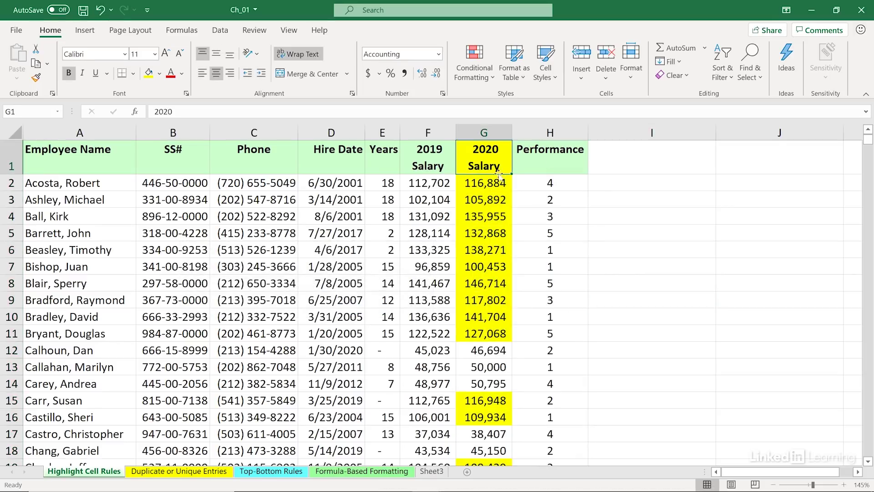
scroll(629, 314, "down", 4)
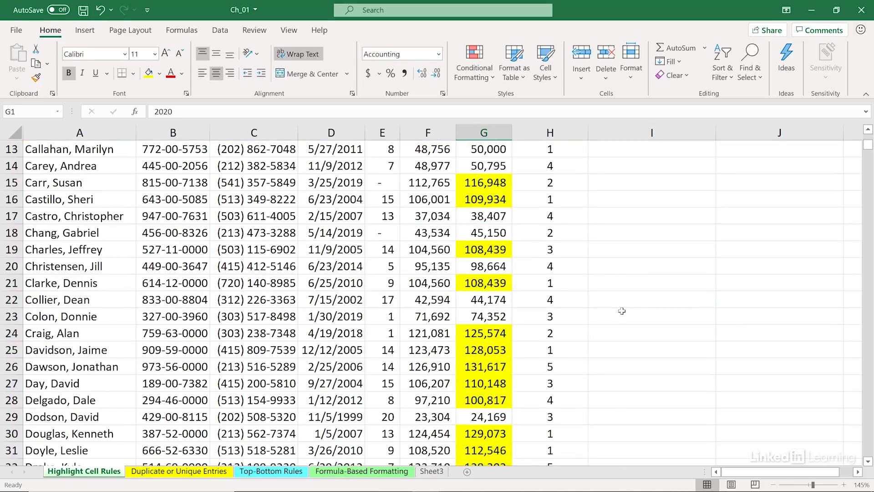
left_click(482, 264)
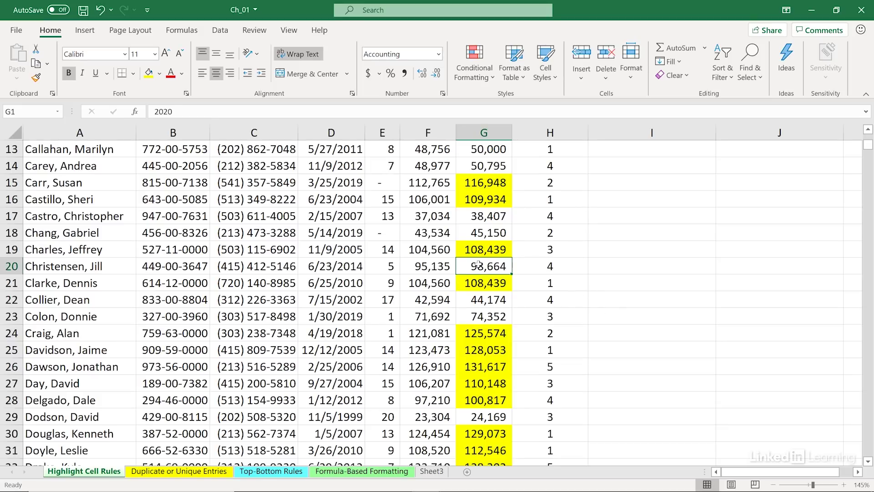
double_click(478, 266)
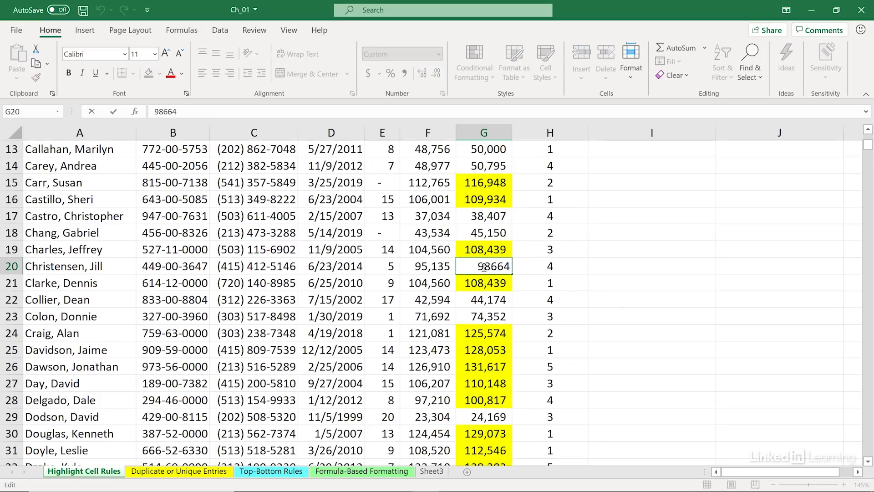
type("101")
key("Return")
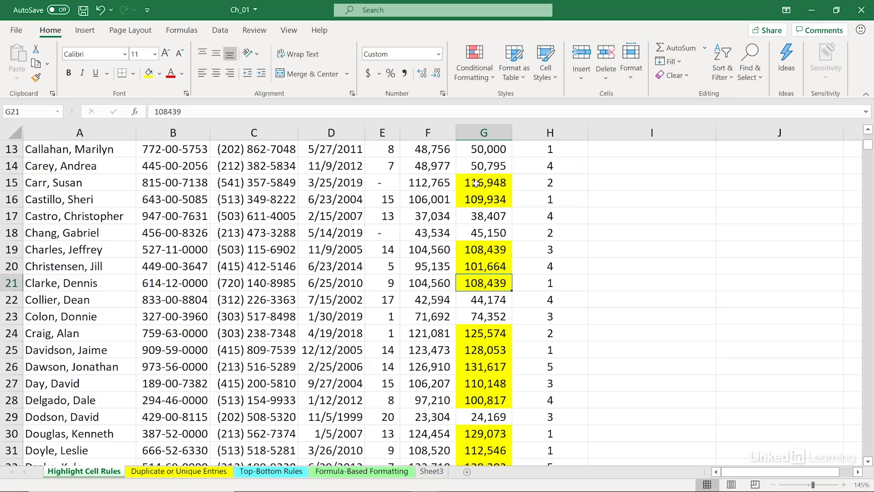
scroll(486, 208, "up", 4)
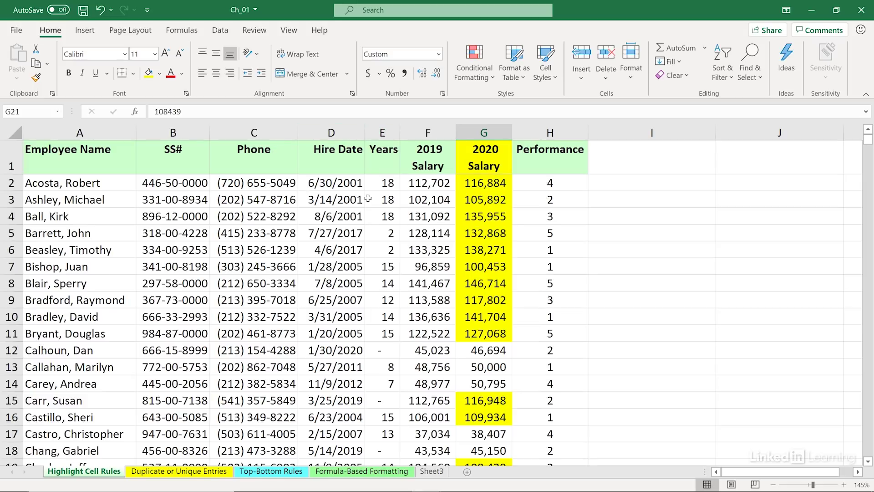
left_click(550, 132)
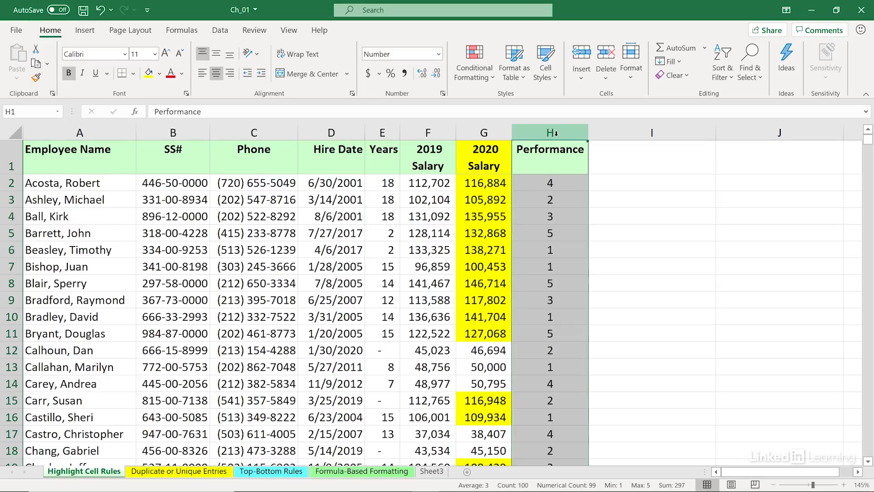
Highlight Performance ratings greater than 3 in column H with light red fill and dark red text.
left_click(489, 69)
mouse_move(512, 106)
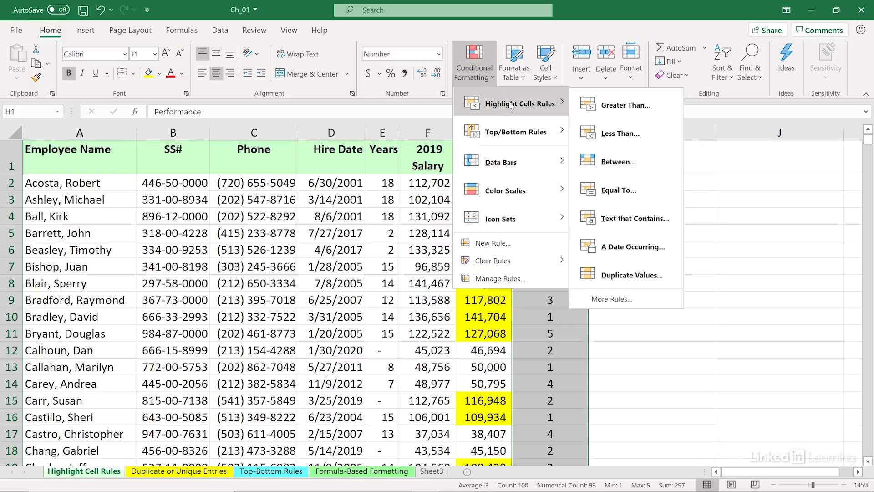
left_click(618, 106)
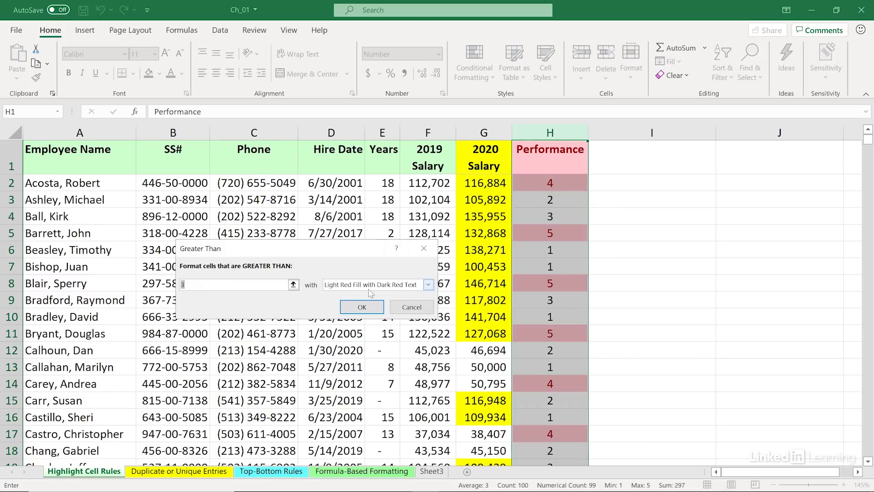
left_click(366, 311)
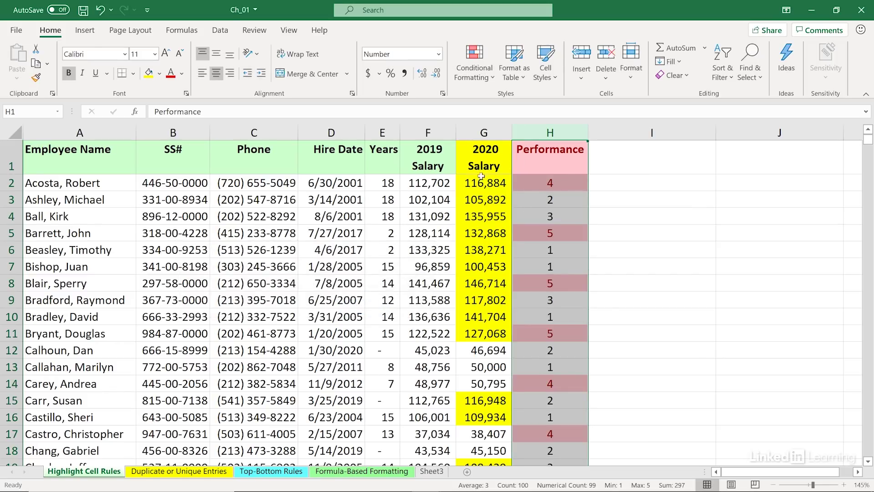
left_click_drag(481, 160, 533, 162)
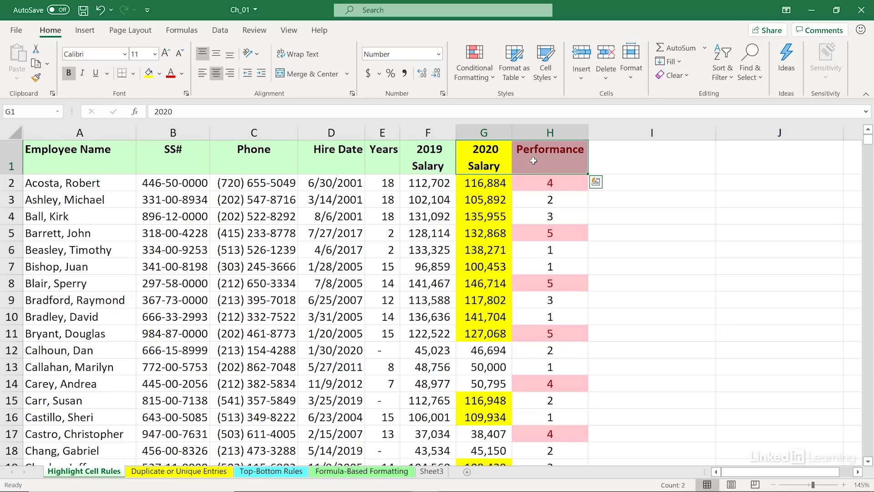
left_click(474, 73)
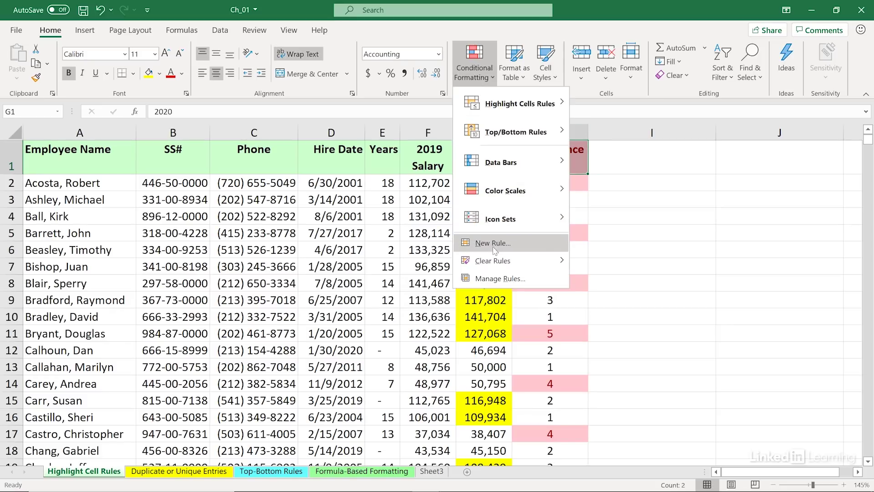
Clear the conditional formatting rules from header cells G1:H1.
mouse_move(497, 262)
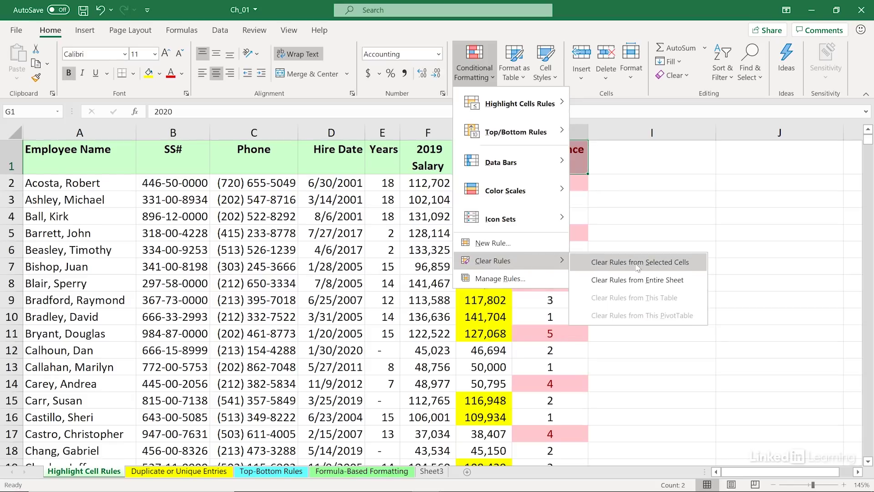
left_click(651, 266)
left_click(421, 199)
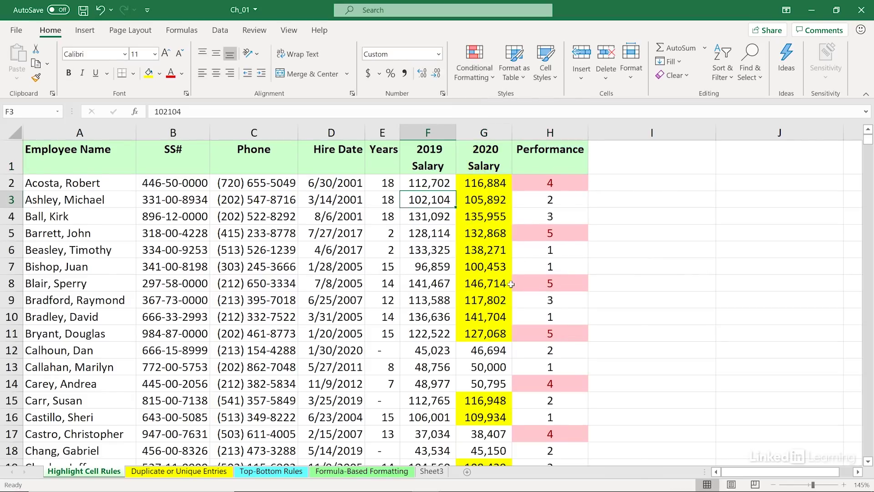
scroll(508, 281, "down", 2)
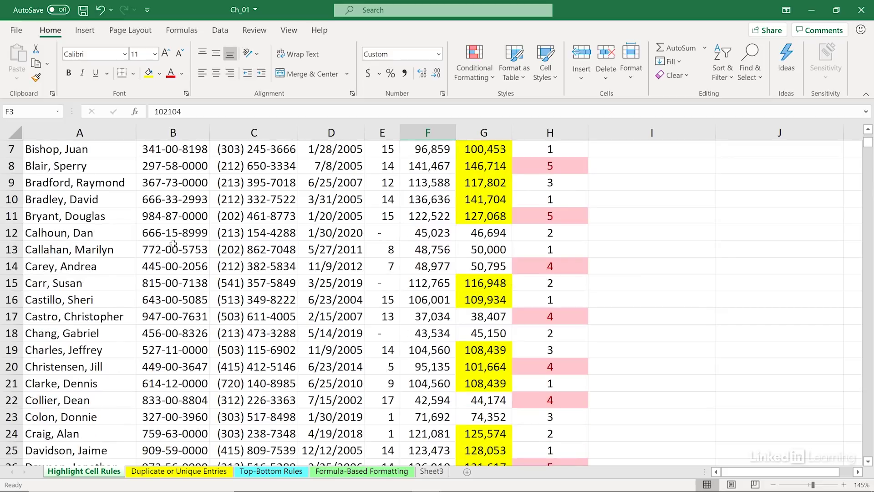
scroll(173, 244, "up", 2)
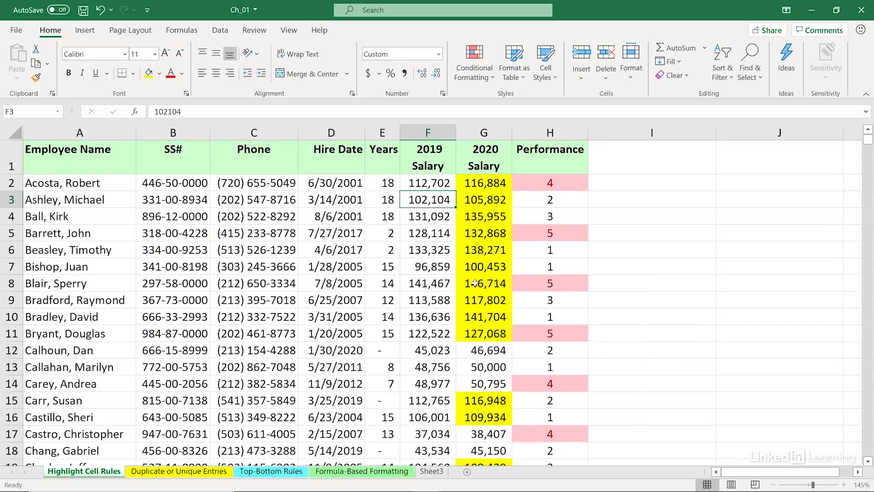
left_click(226, 256)
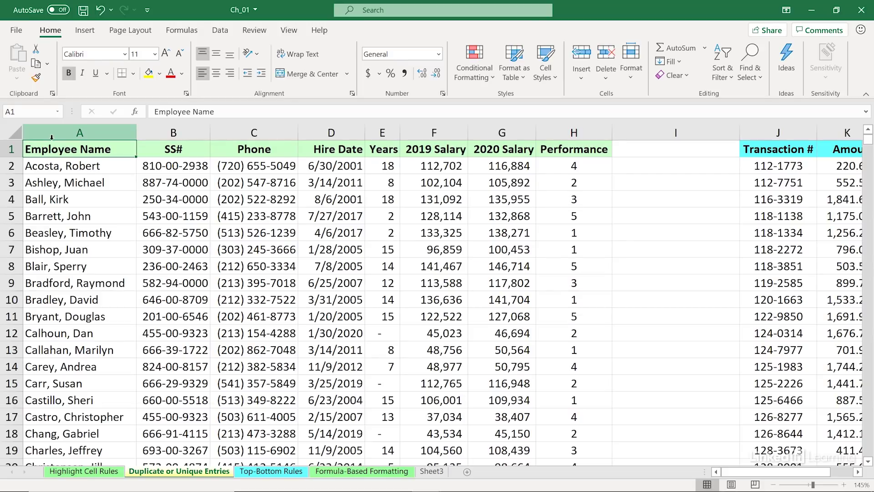
Apply a Duplicate Values rule to column B, shading repeated SS# entries light red.
mouse_move(727, 472)
left_mouse_down()
mouse_move(752, 474)
mouse_move(726, 475)
left_mouse_up()
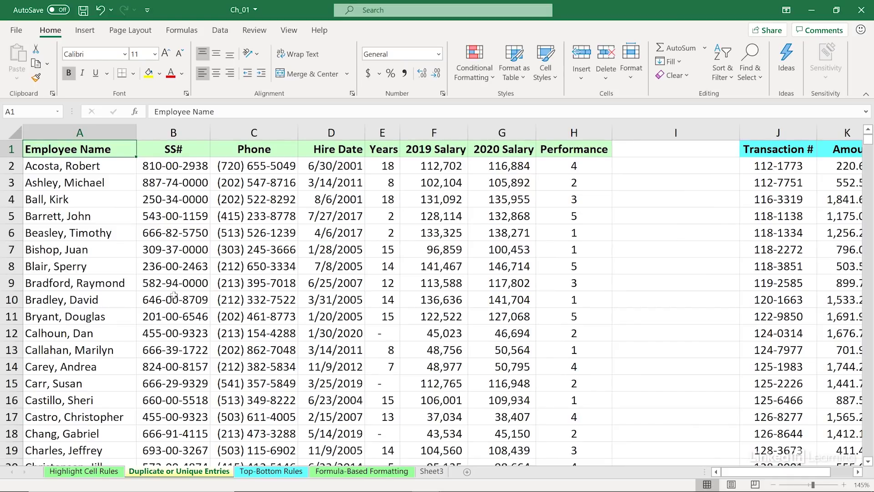
left_click(179, 132)
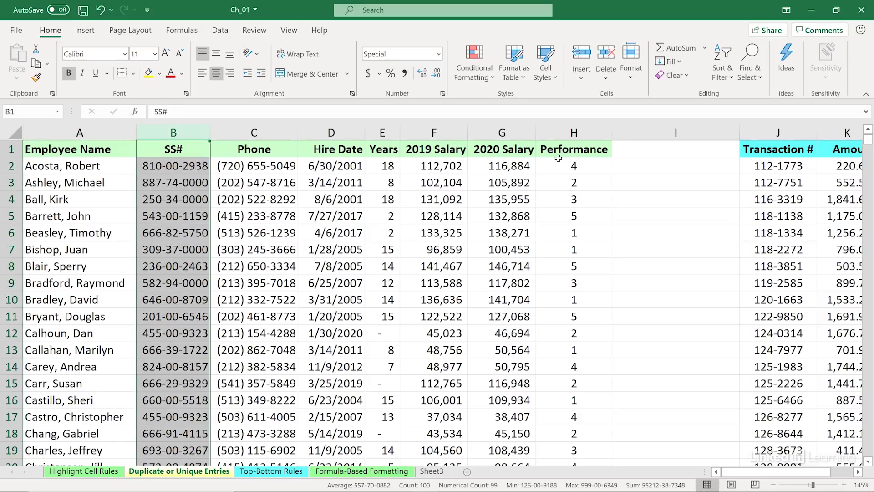
left_click(482, 61)
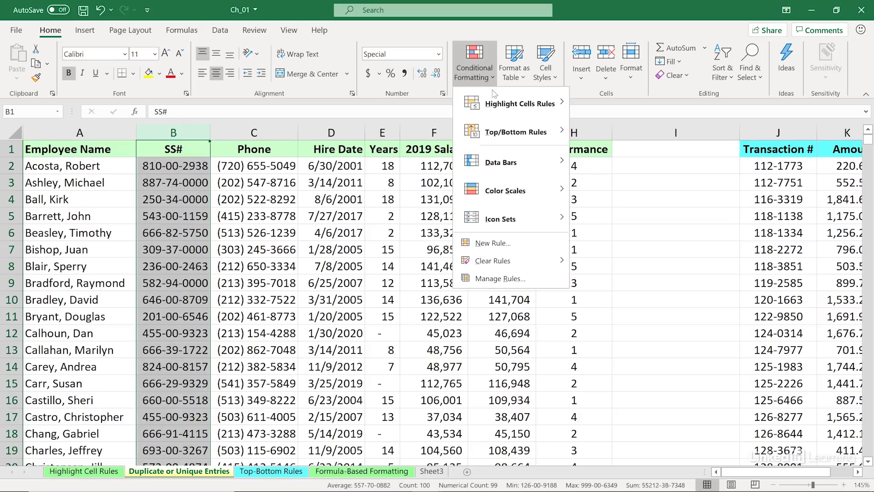
mouse_move(524, 104)
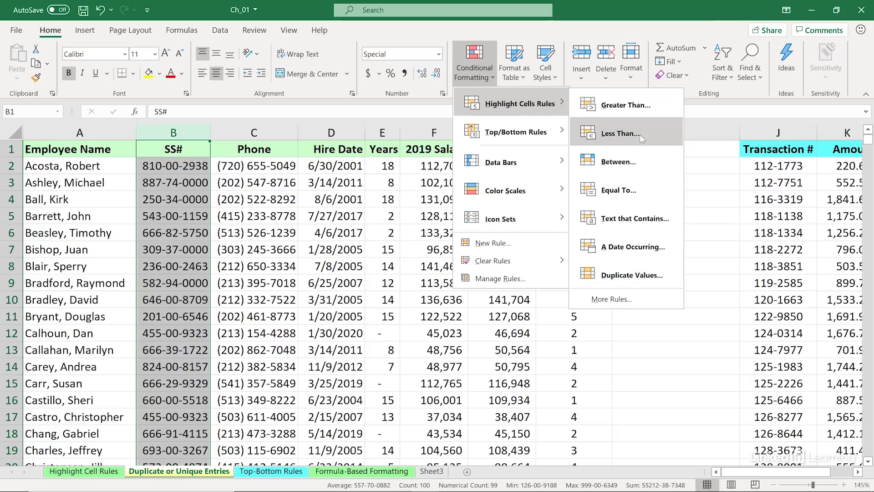
left_click(633, 275)
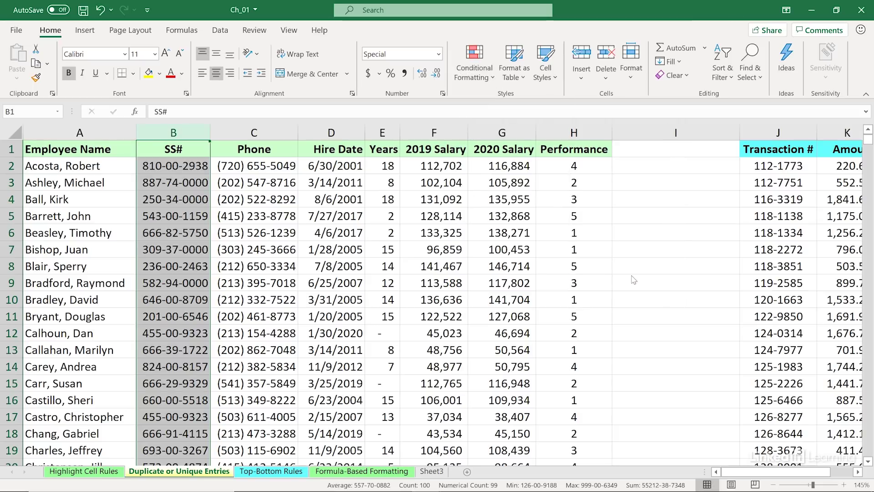
left_click_drag(318, 239, 367, 198)
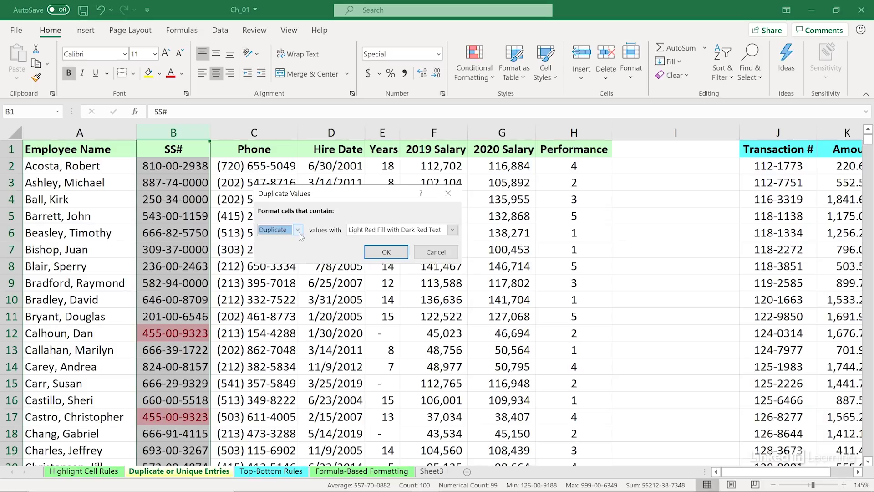
left_click(386, 252)
left_click(197, 232)
scroll(197, 235, "down", 7)
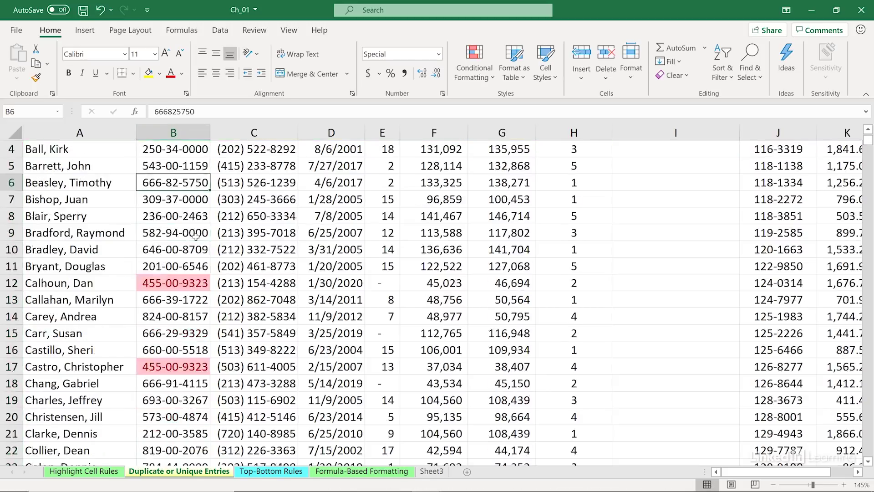
scroll(197, 235, "down", 11)
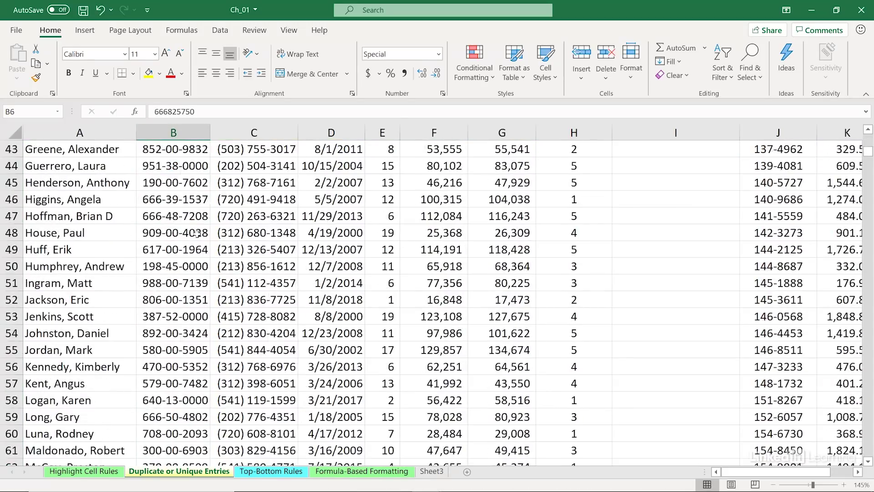
scroll(196, 233, "down", 1)
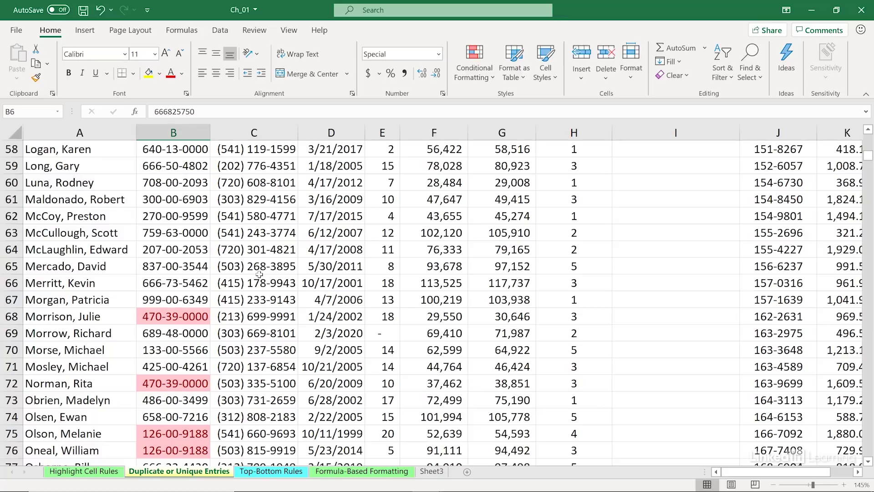
scroll(195, 256, "up", 15)
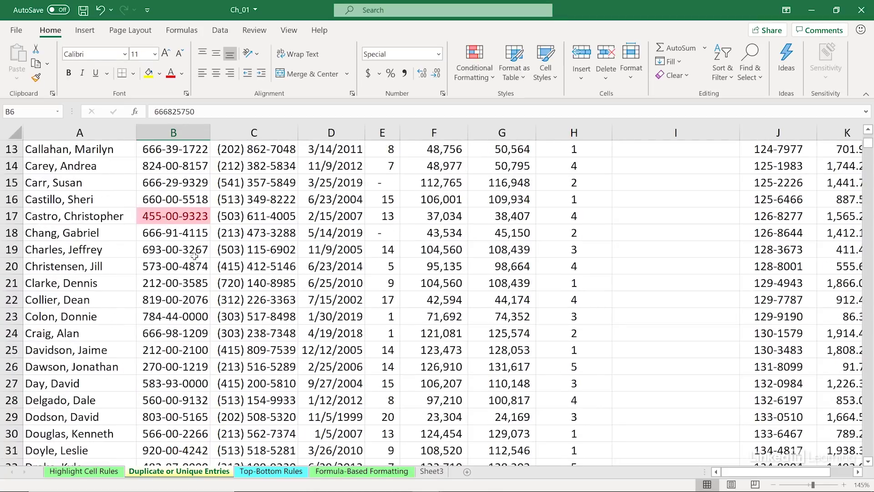
scroll(194, 255, "up", 4)
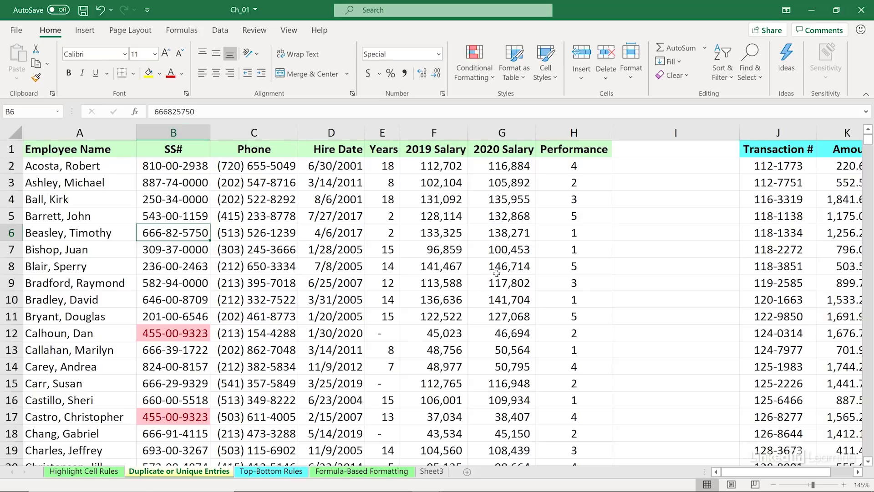
left_click(858, 472)
left_click(858, 472)
left_click(858, 471)
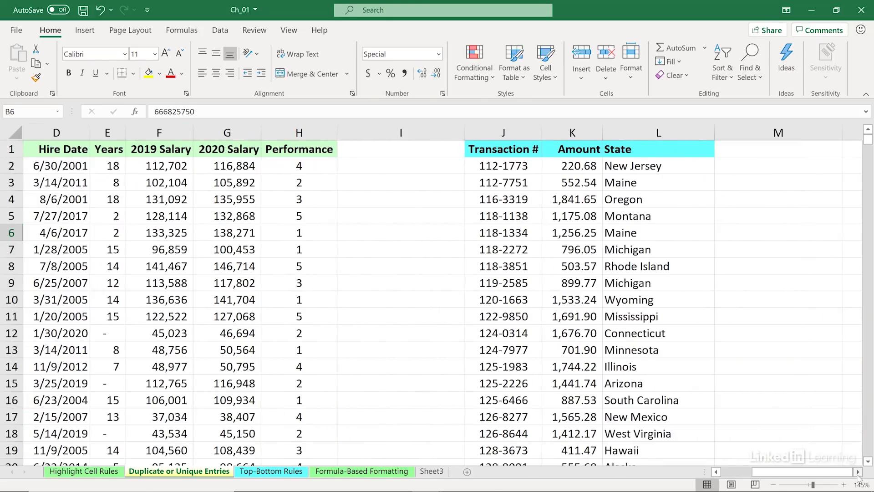
Select the State column L and start a Duplicate Values highlight rule.
left_click(524, 203)
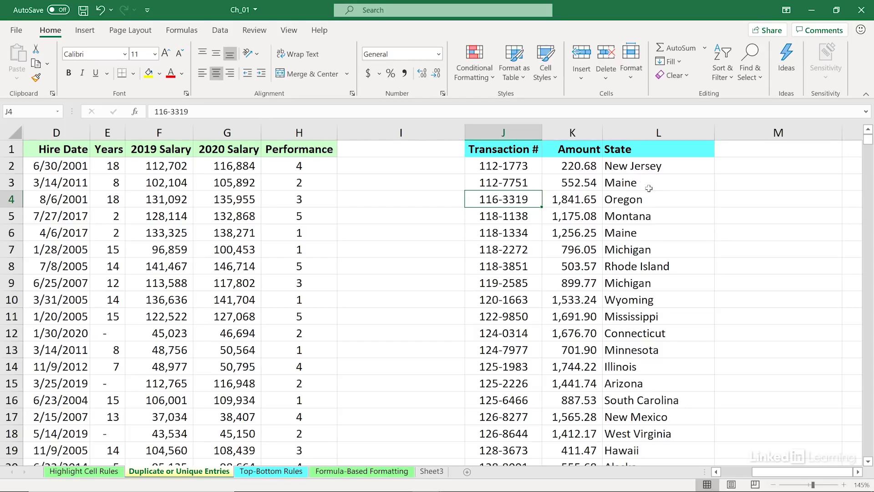
left_click(859, 472)
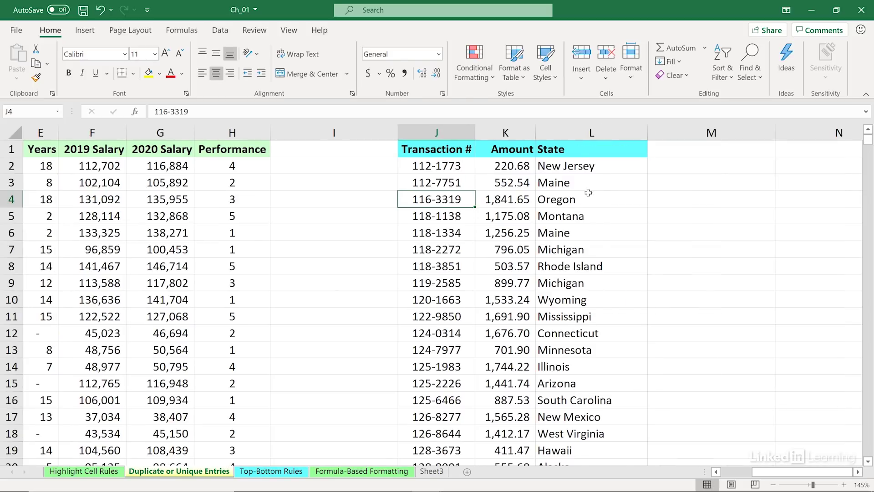
left_click(567, 129)
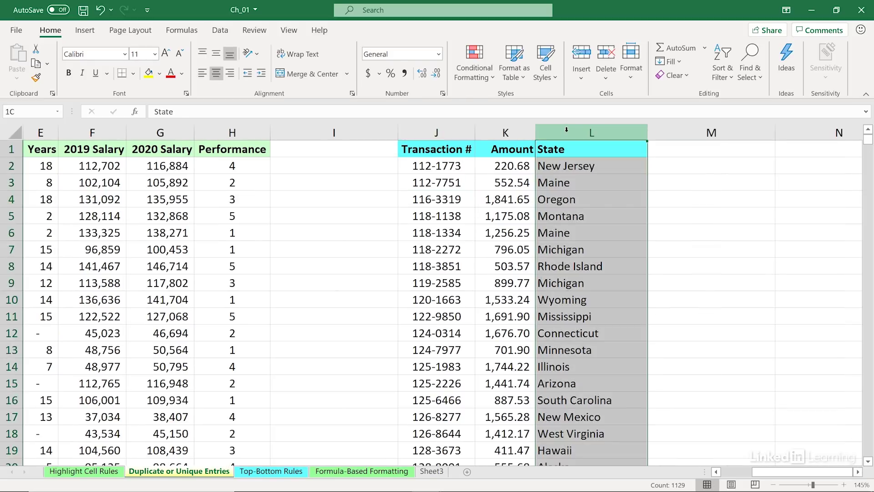
left_click(578, 167)
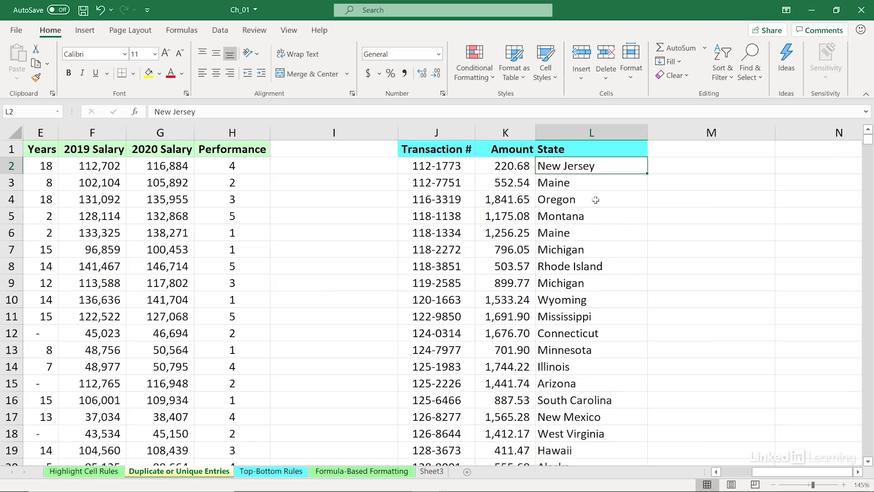
left_click(579, 133)
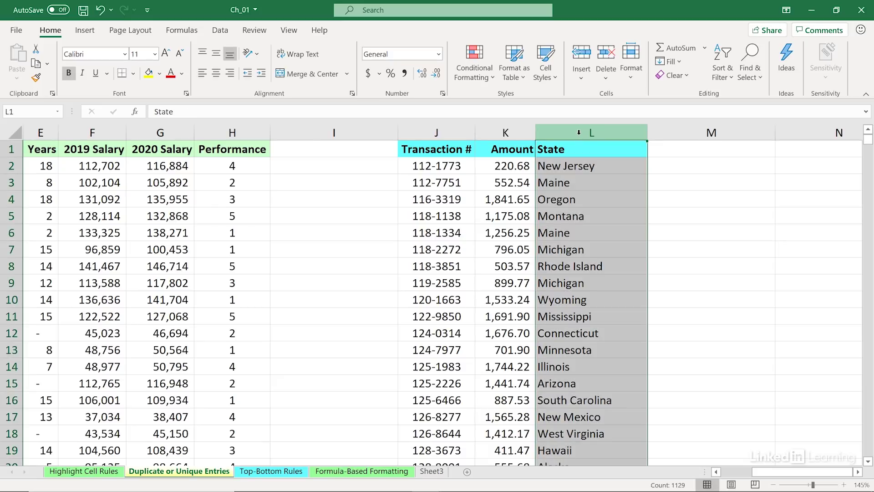
left_click(481, 62)
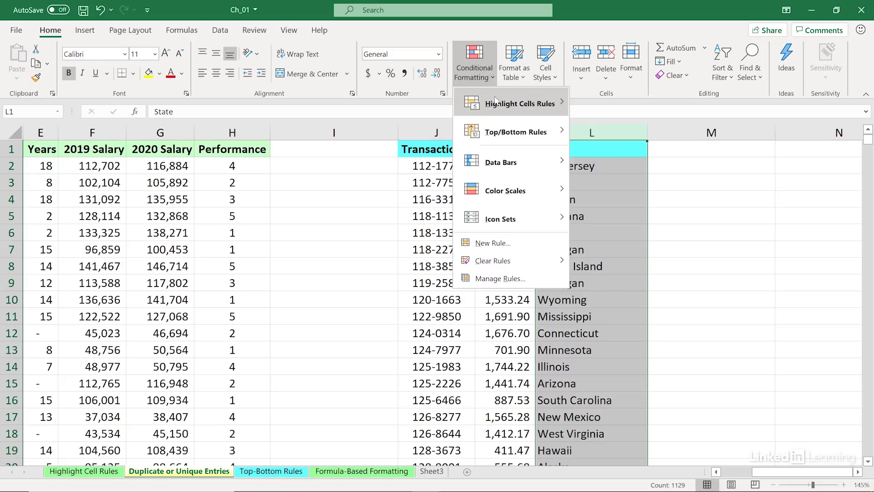
mouse_move(523, 104)
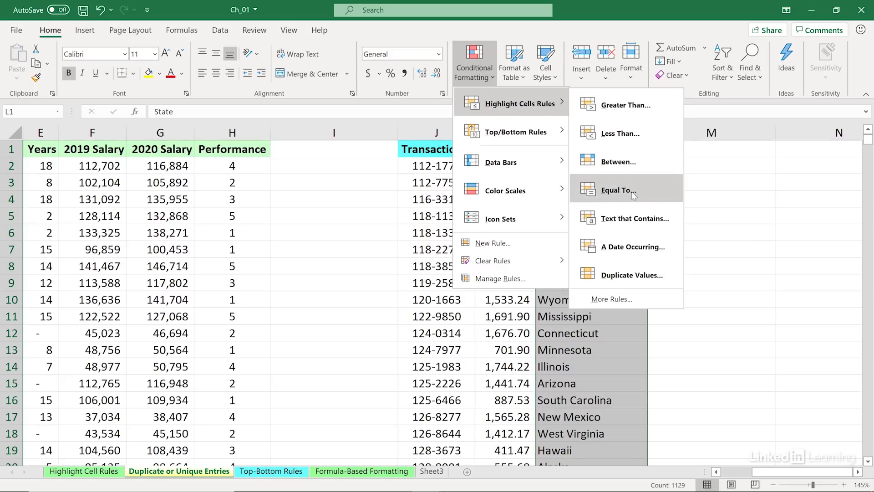
left_click(628, 275)
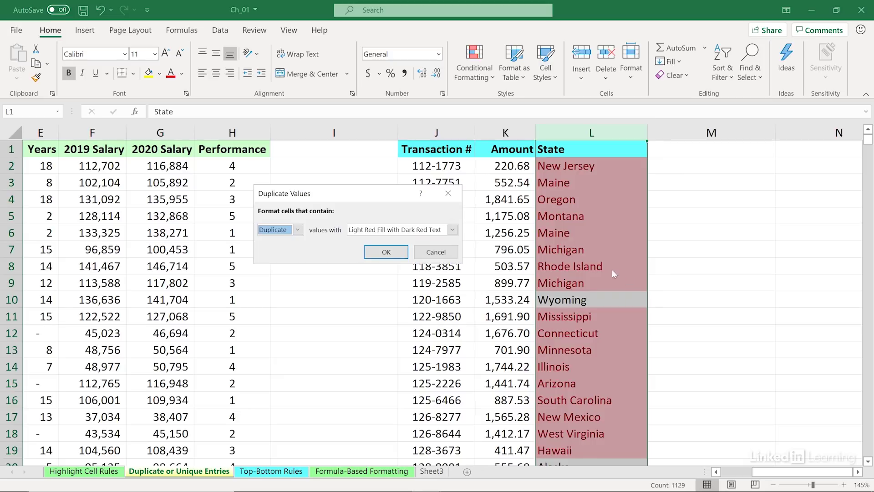
Switch the rule to Unique so single-occurrence states like Wyoming and Alaska are shaded.
left_click(298, 230)
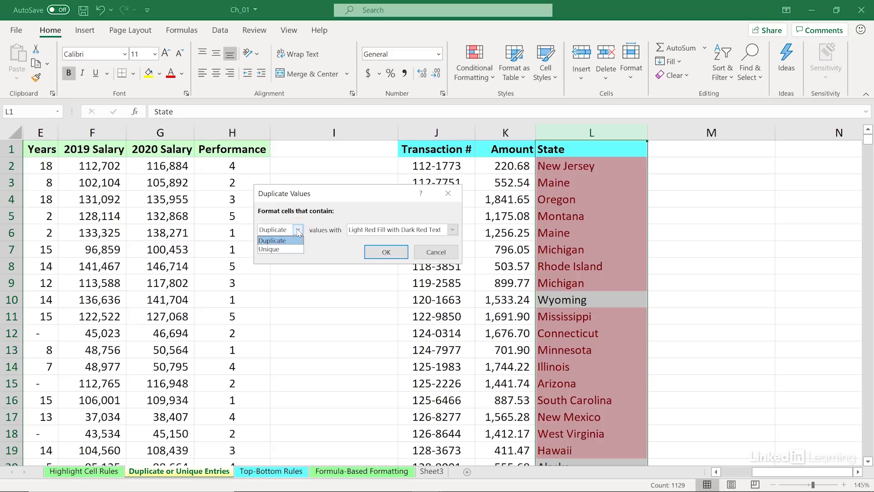
left_click(291, 245)
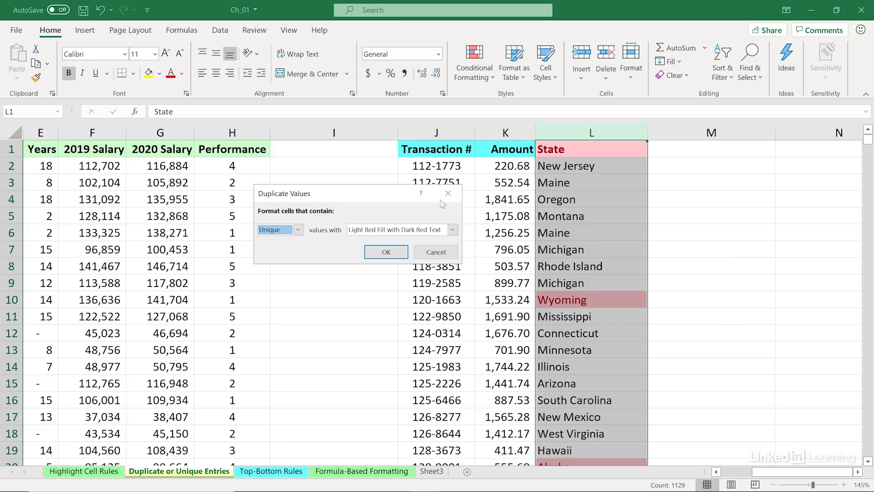
left_click(386, 252)
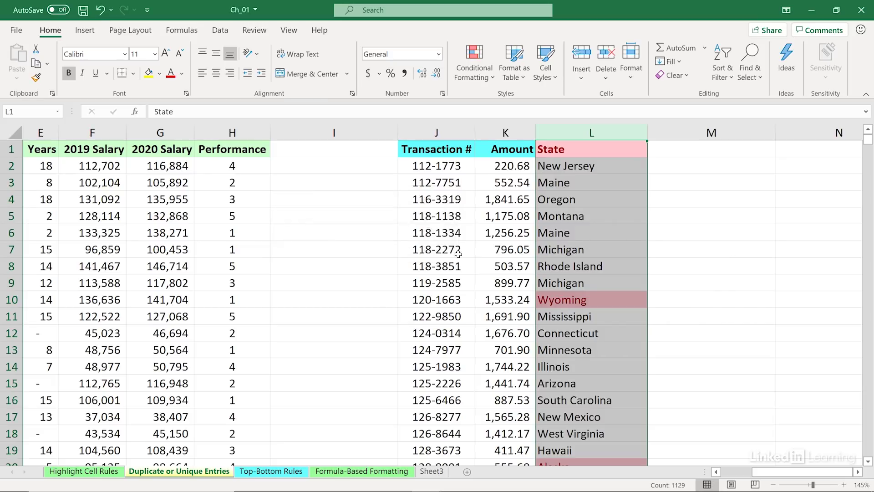
left_click(595, 239)
scroll(655, 265, "down", 2)
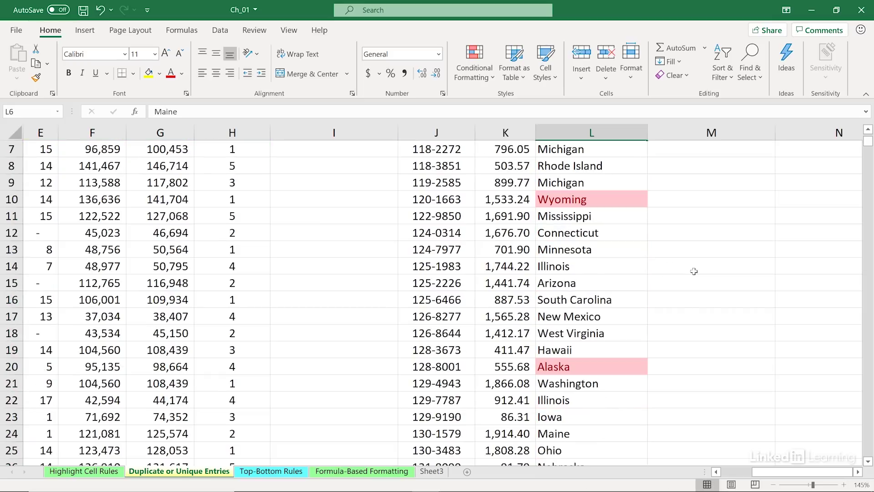
scroll(694, 271, "down", 6)
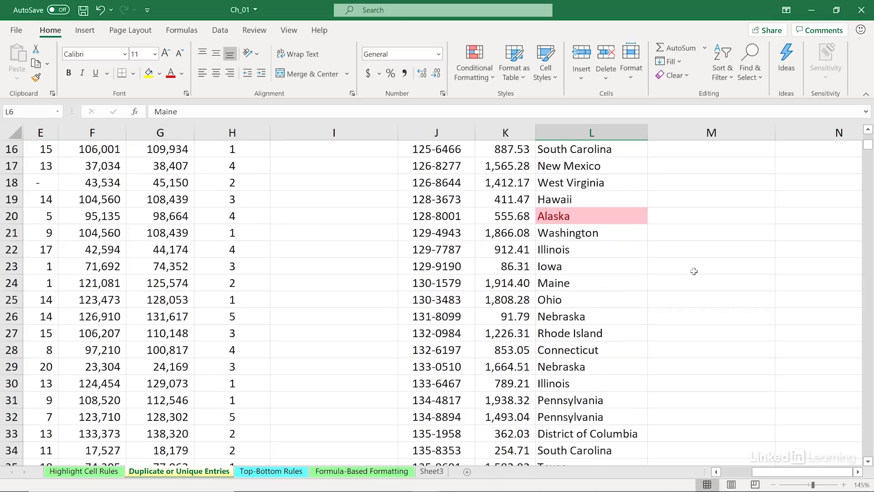
scroll(694, 269, "up", 5)
scroll(693, 269, "up", 3)
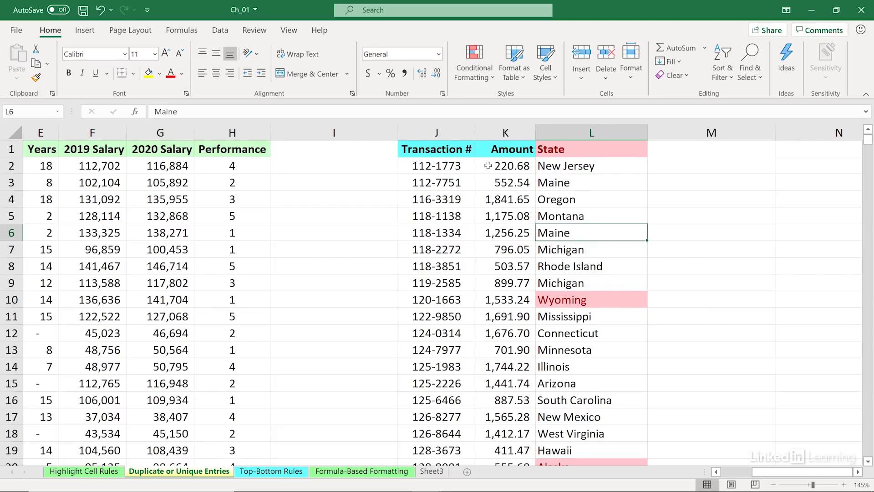
Sort columns J:L by State cell colour with pink on top.
left_click_drag(437, 132, 555, 133)
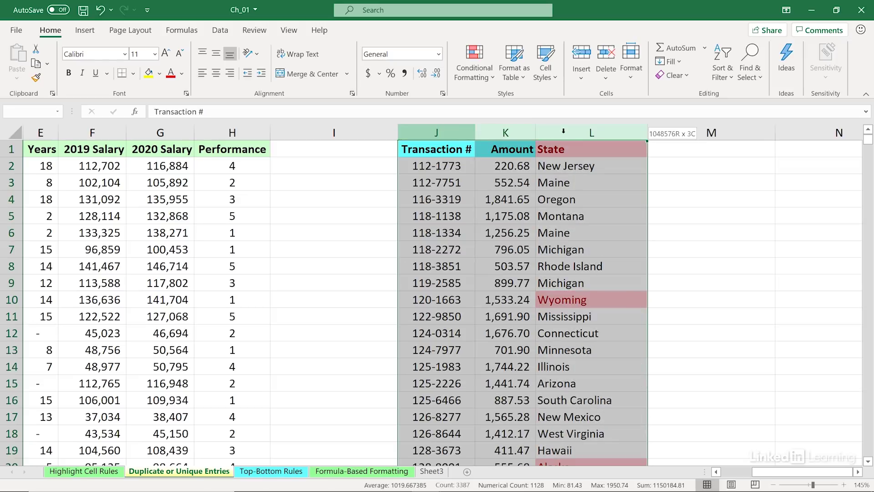
left_click(224, 32)
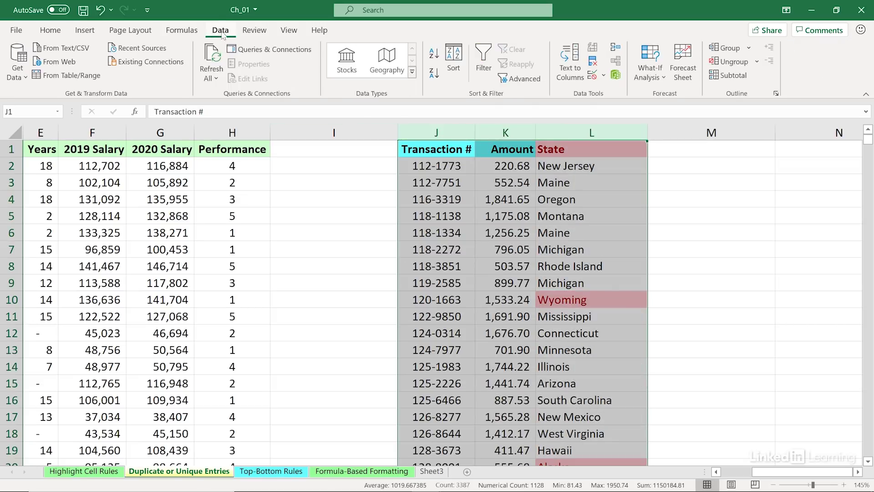
left_click(454, 59)
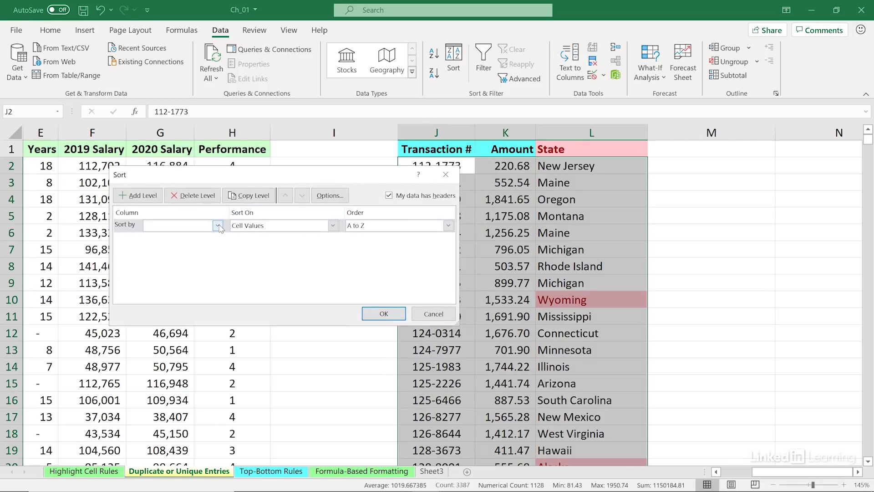
left_click(219, 226)
left_click(165, 256)
left_click(333, 225)
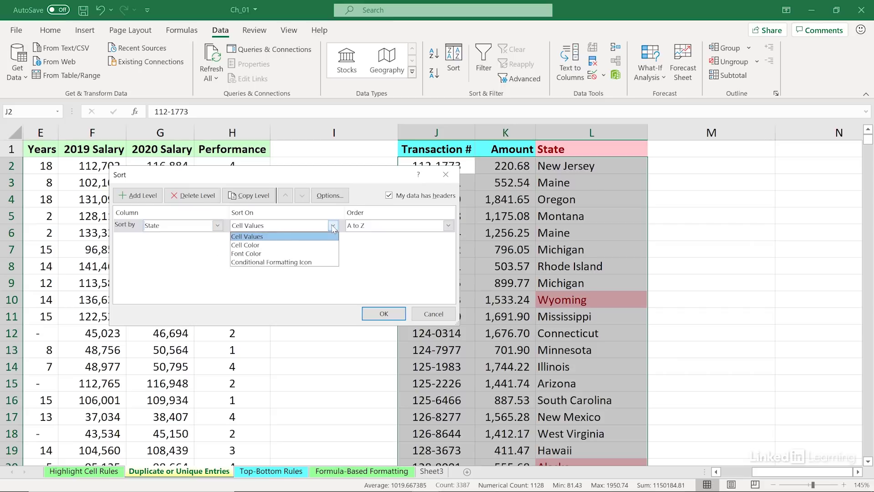
left_click(252, 248)
left_click(392, 227)
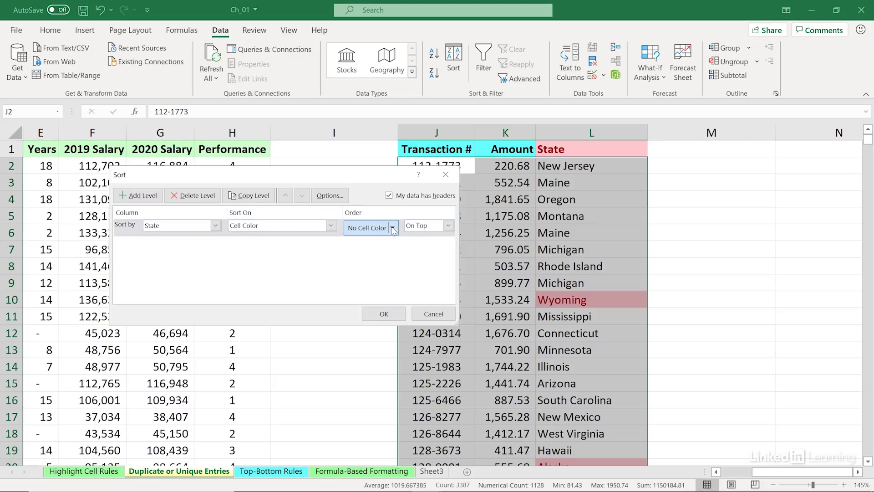
left_click(355, 272)
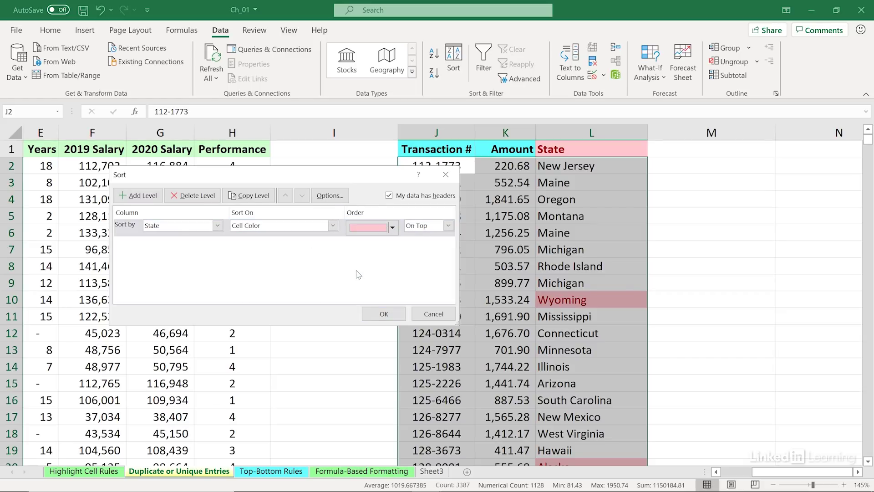
left_click(377, 317)
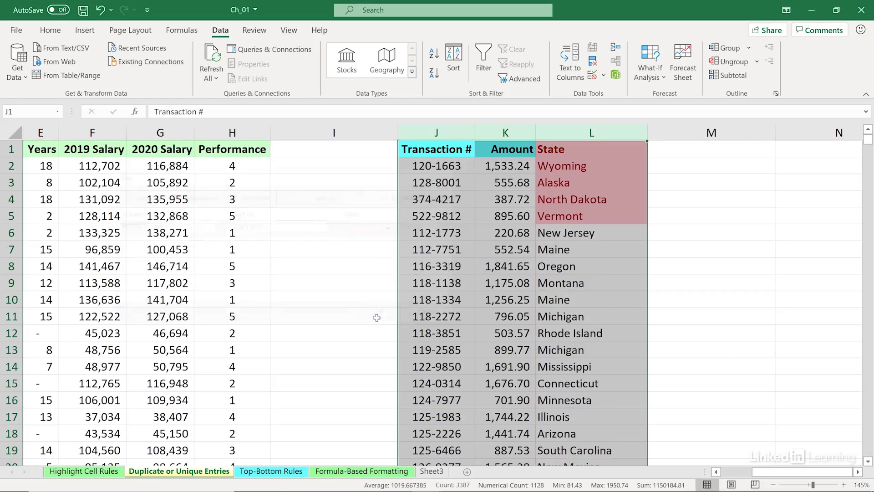
Replace Maine in cell L7 with Vermont.
left_click(565, 252)
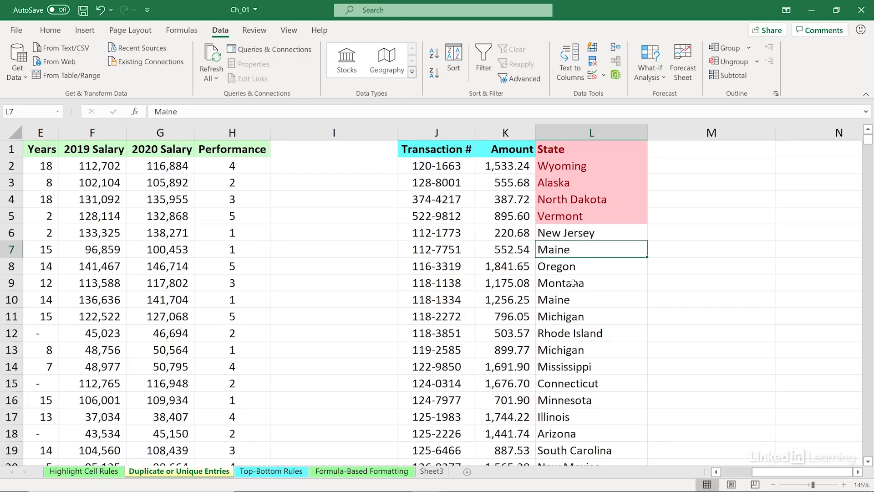
type("Vermont")
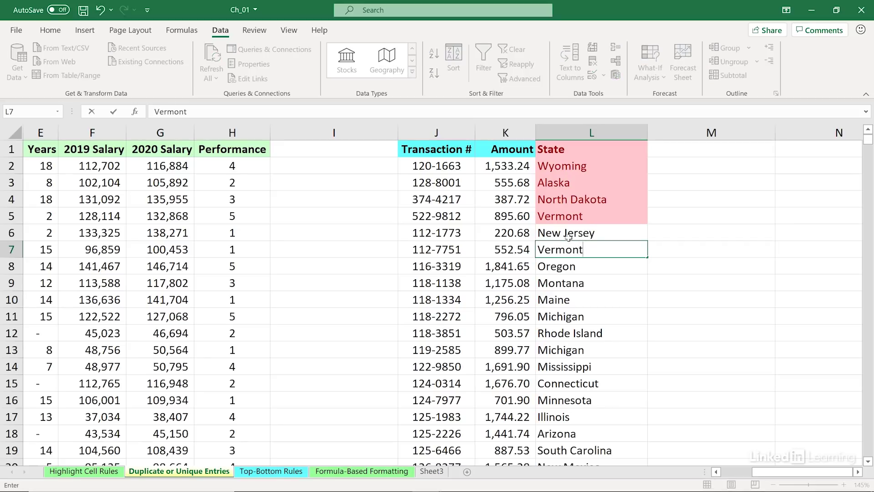
key("Return")
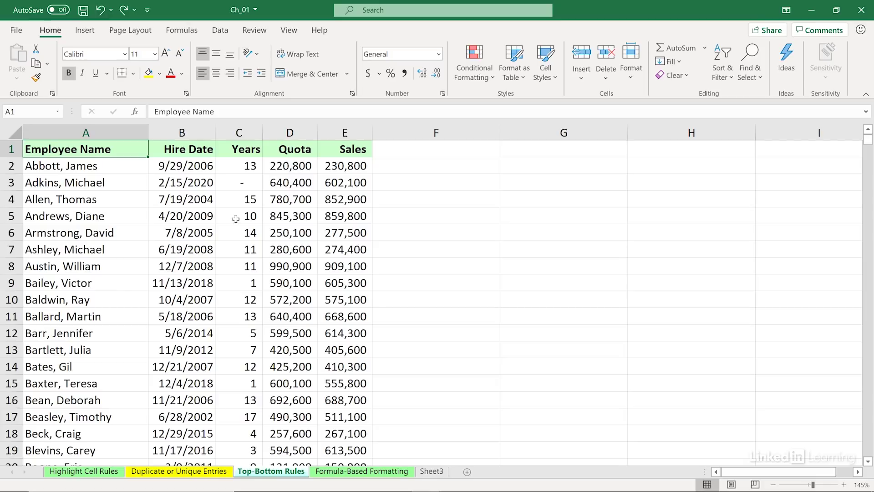
Apply a Top Items rule with a lowered count to Sales, shading 909,100 and 890,100 light red.
left_click(347, 133)
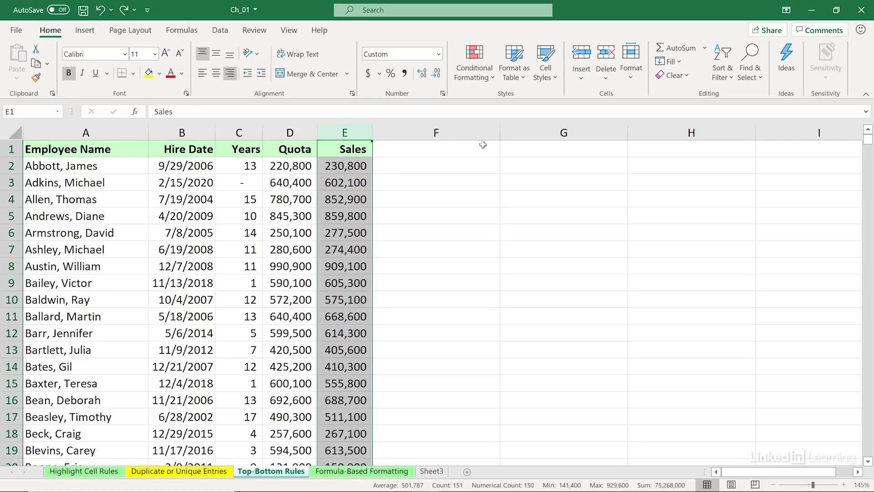
left_click(476, 62)
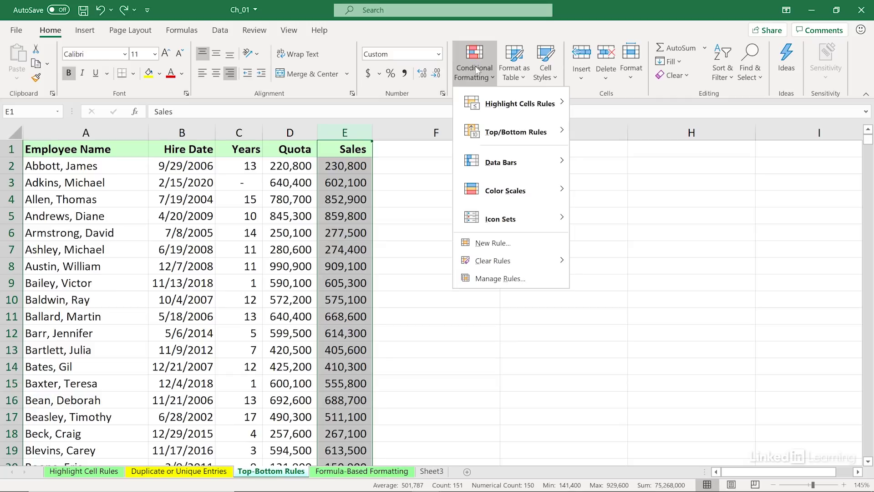
mouse_move(480, 135)
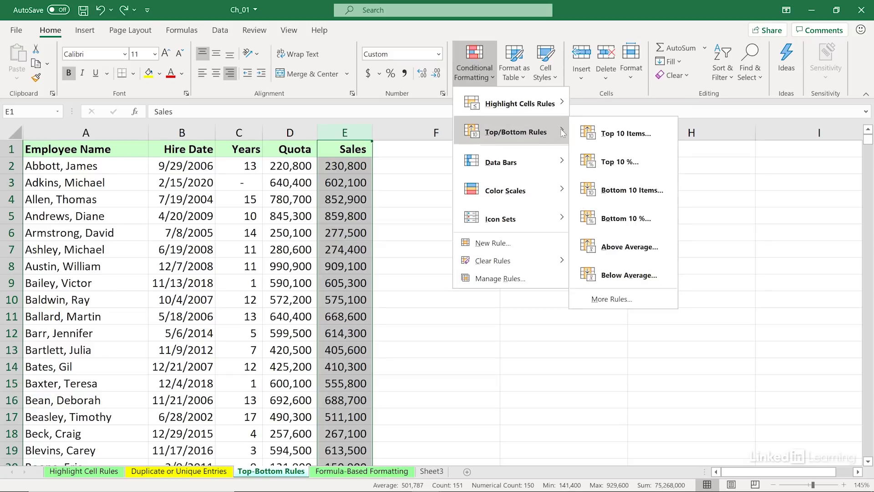
left_click(625, 138)
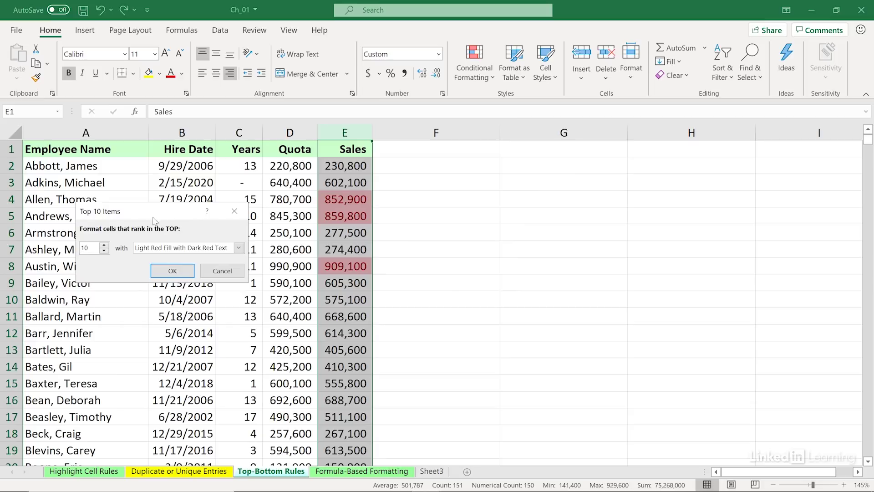
left_click(82, 248)
left_click(104, 251)
left_click(104, 251)
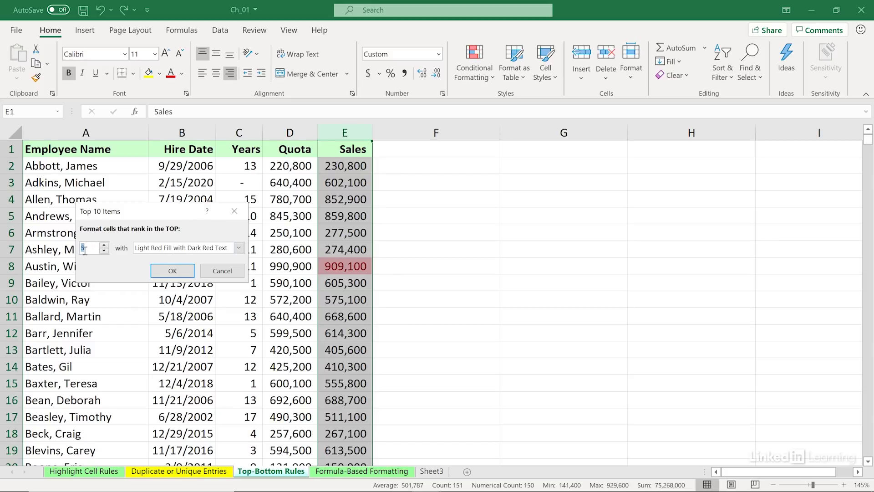
left_click(173, 271)
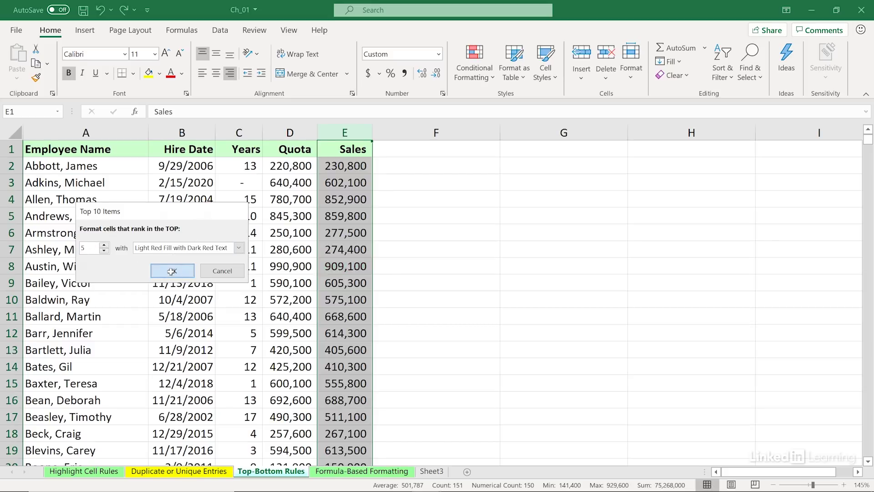
left_click(264, 270)
scroll(293, 273, "down", 12)
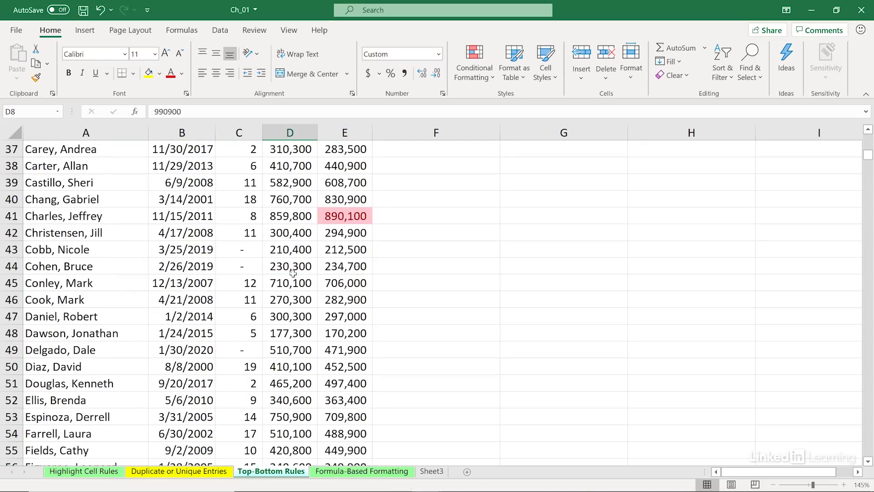
scroll(292, 274, "up", 12)
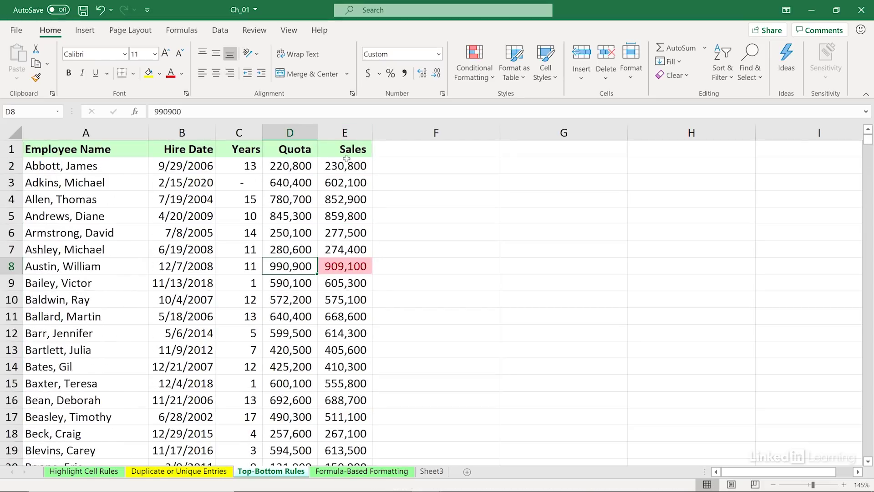
left_click(344, 133)
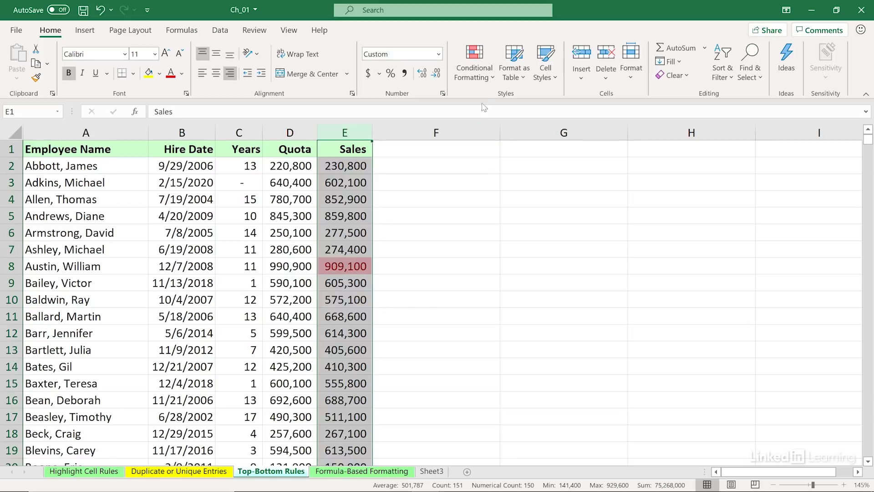
Add a Less Than 535,500 rule to Sales using Green Fill with Dark Green Text.
left_click(471, 66)
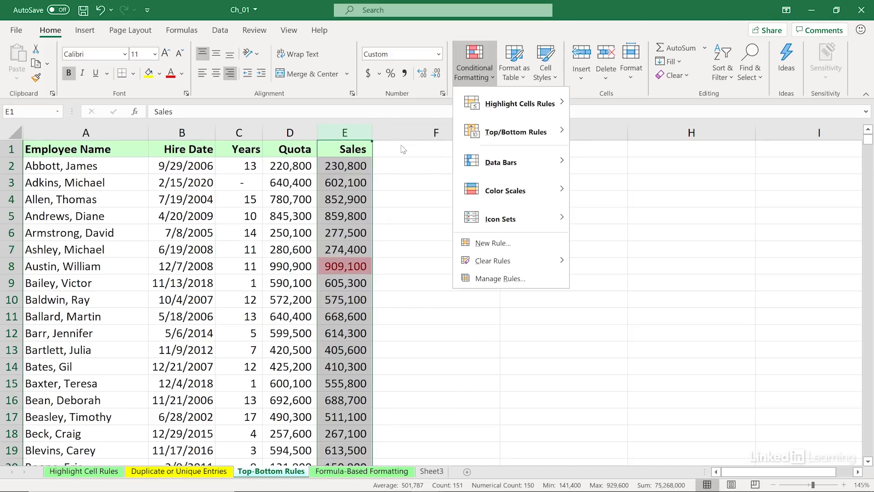
mouse_move(481, 108)
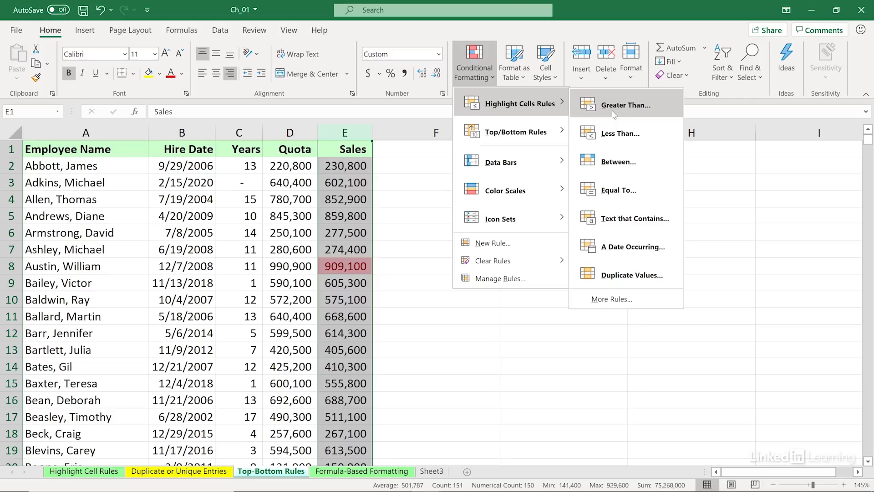
left_click(614, 133)
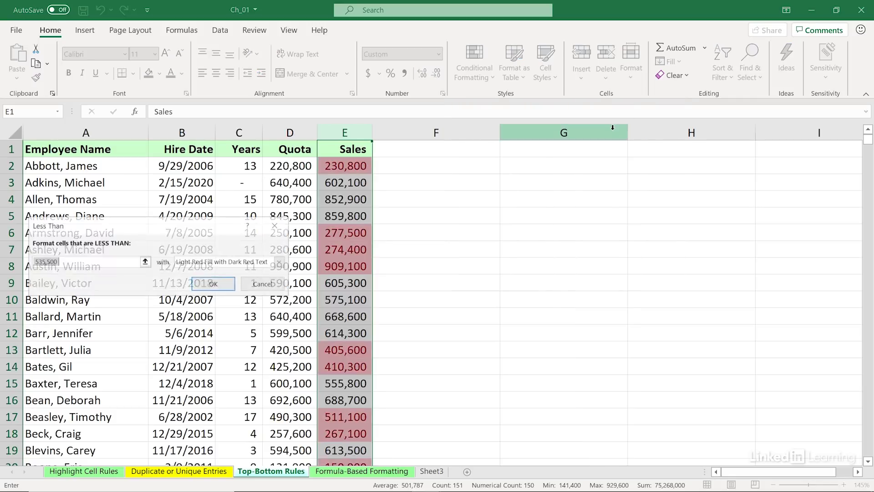
left_click(280, 261)
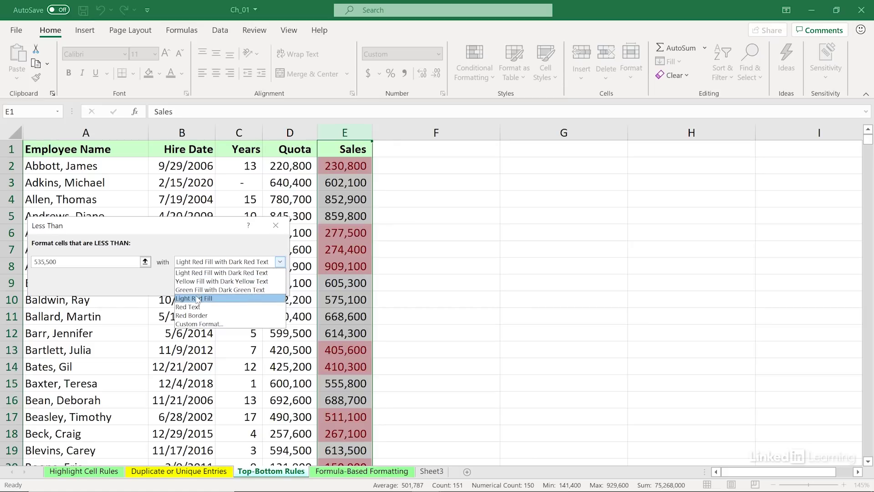
left_click(186, 291)
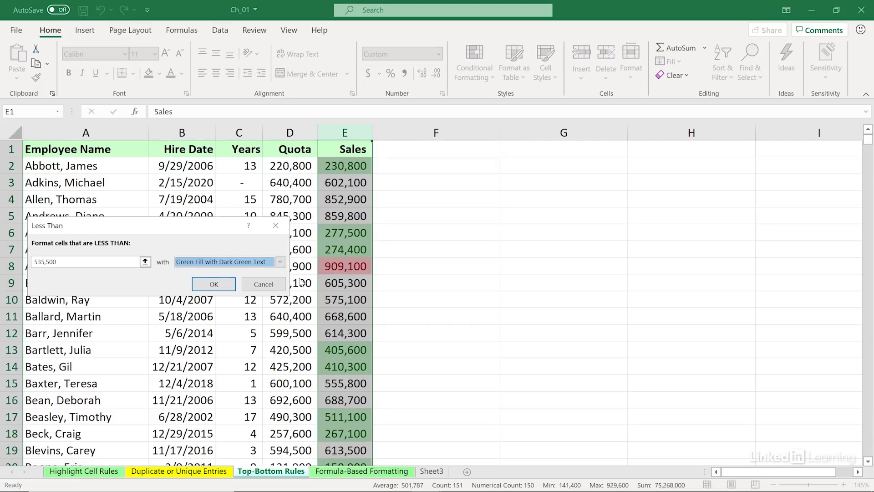
left_click(213, 284)
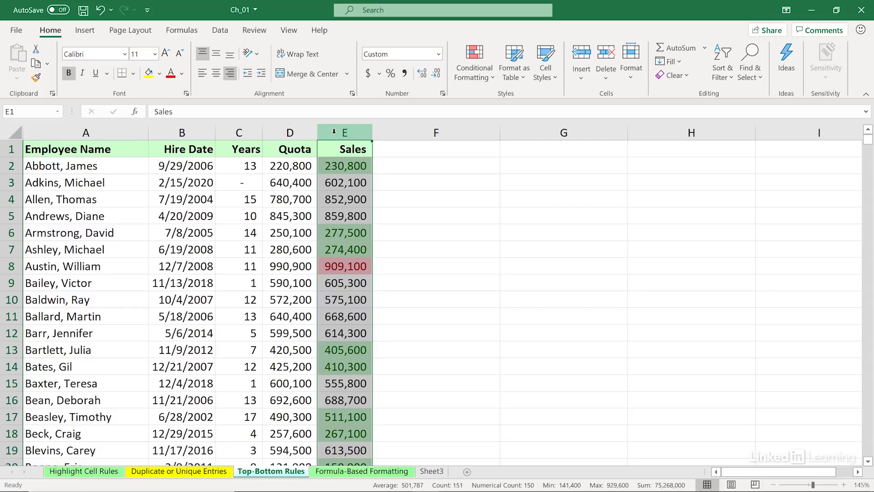
Review the Sales column's rules in the Conditional Formatting Rules Manager, closing it unchanged.
left_click(481, 80)
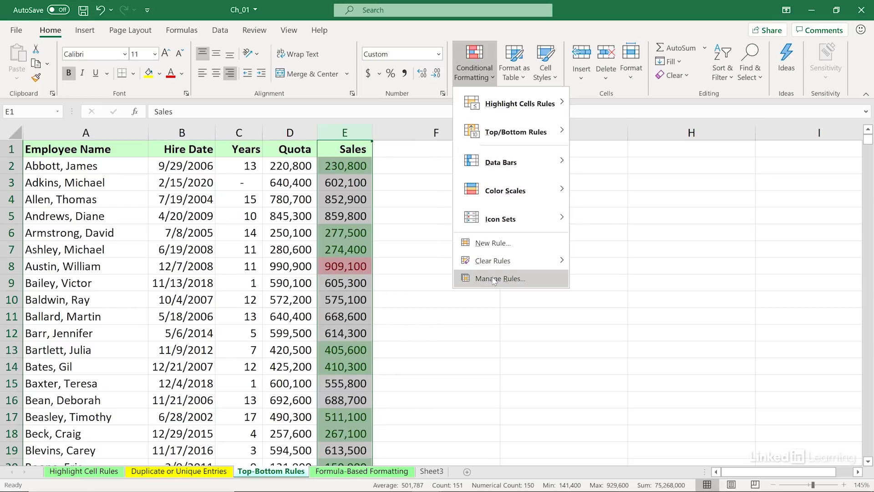
left_click(494, 279)
left_click_drag(238, 179, 671, 195)
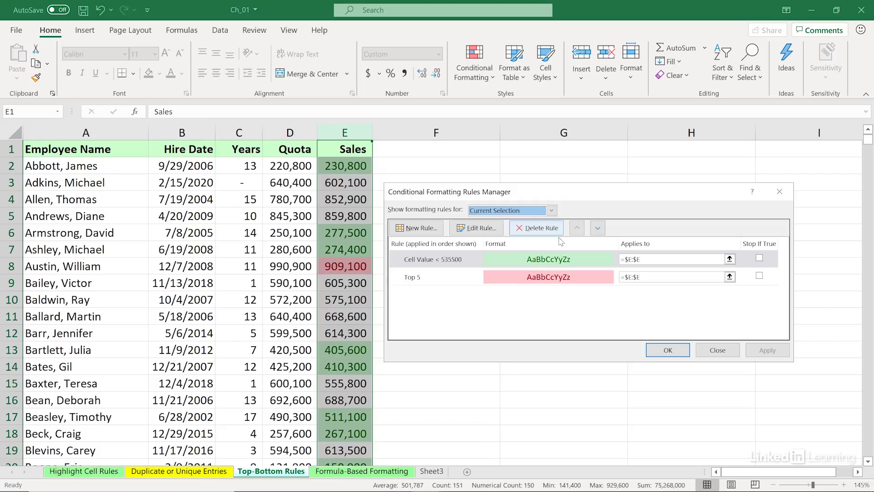
left_click(717, 350)
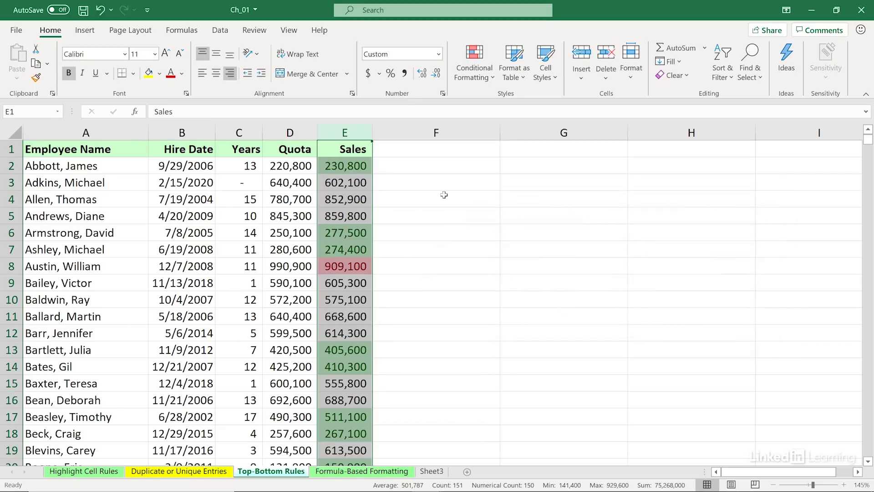
Clear all conditional formatting rules from the selected Sales column E.
left_click(473, 57)
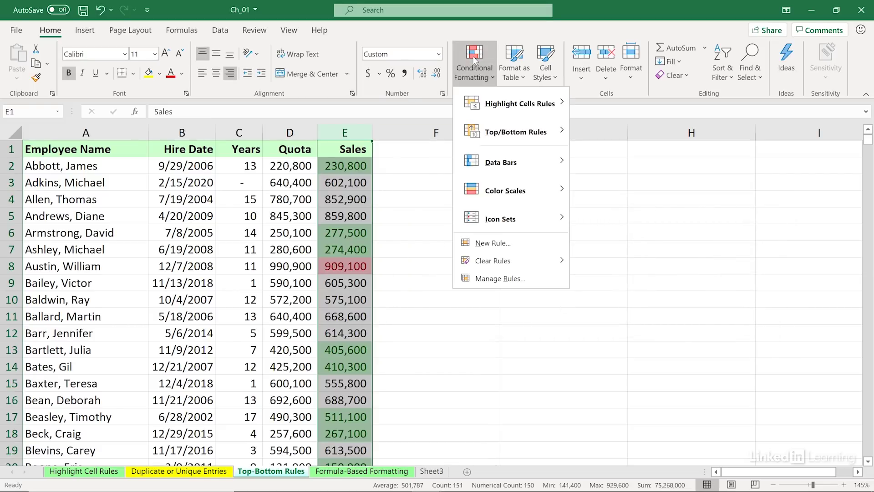
mouse_move(477, 98)
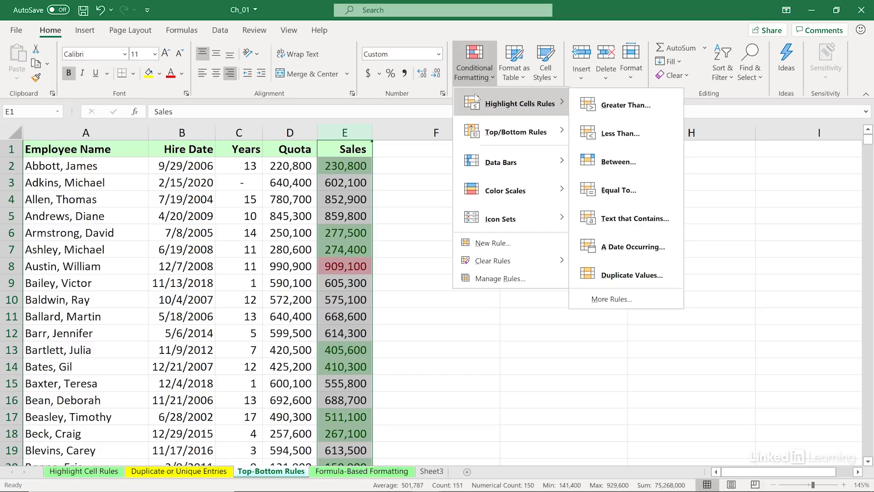
mouse_move(479, 258)
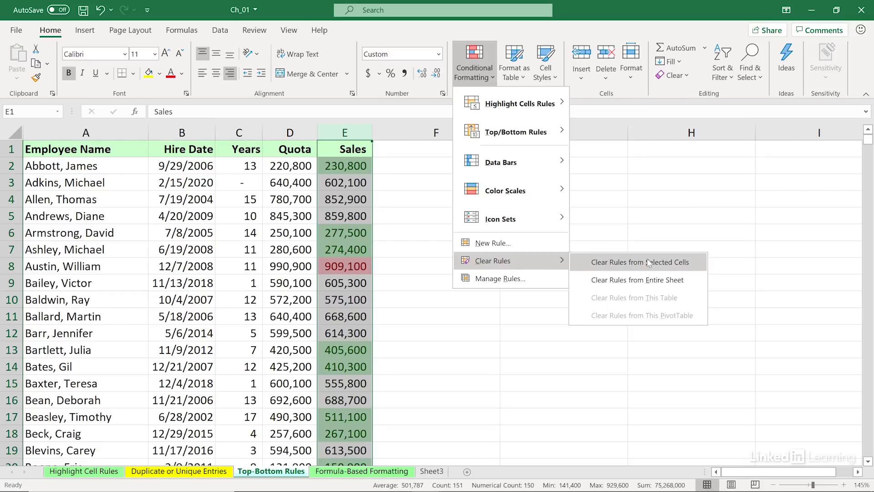
left_click(595, 263)
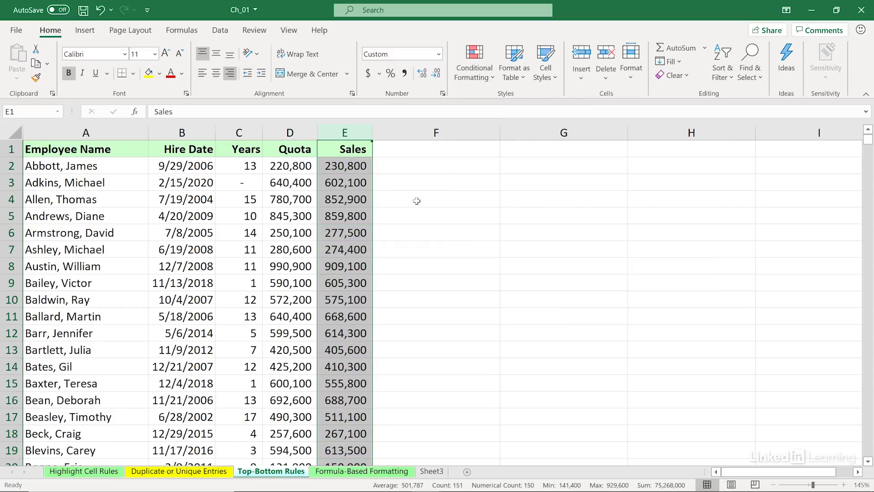
left_click(357, 132)
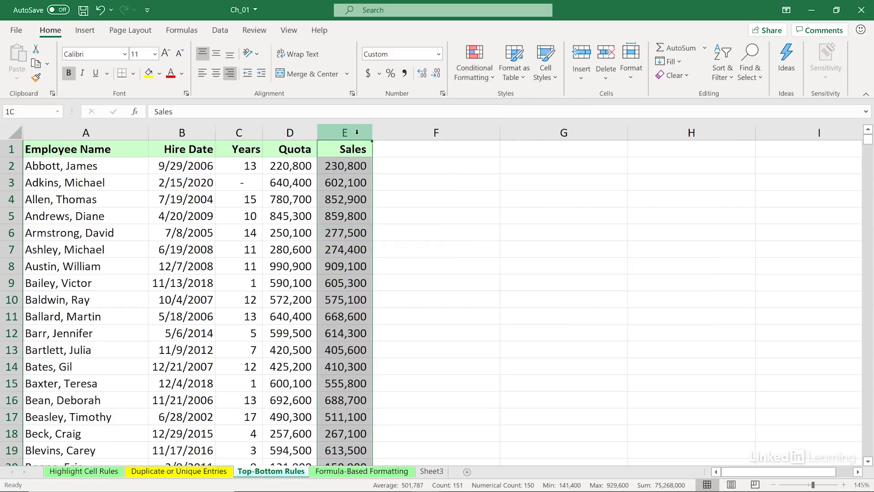
left_click(476, 64)
mouse_move(476, 133)
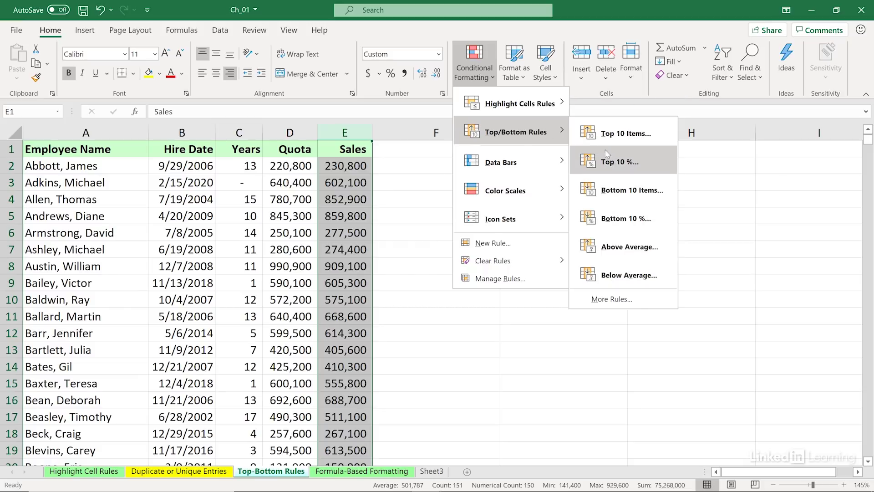
left_click(611, 167)
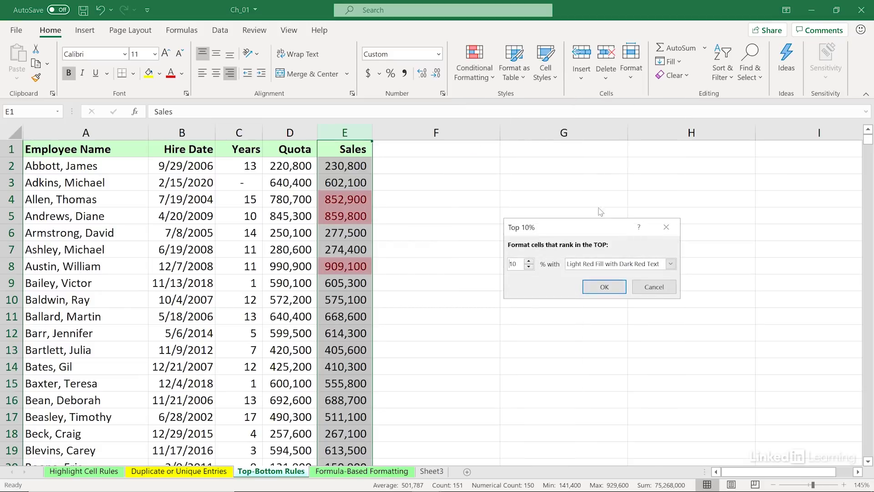
left_click(529, 262)
left_click(529, 261)
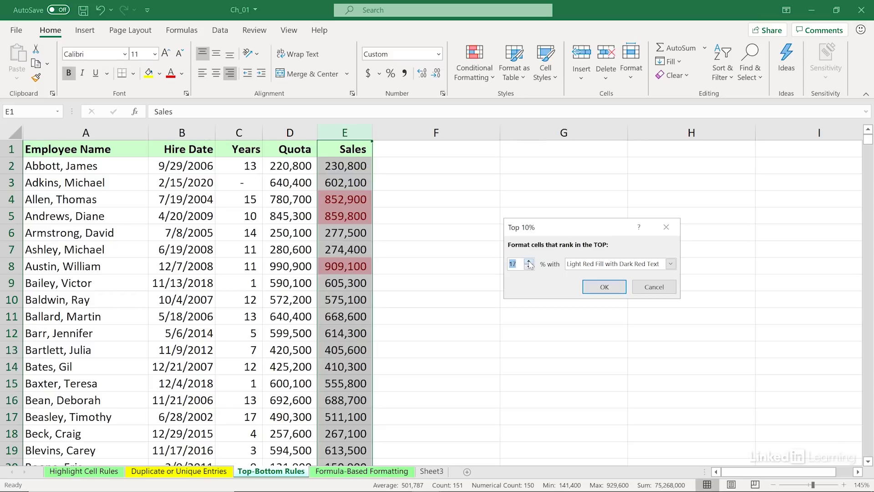
Discard the top-percentage highlighting and browse the Conditional Formatting menu again.
left_click(656, 291)
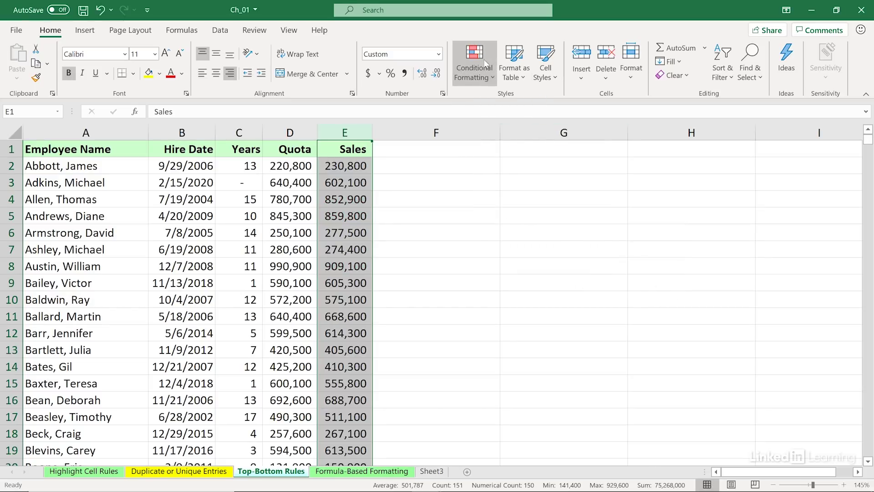
left_click(484, 64)
mouse_move(482, 131)
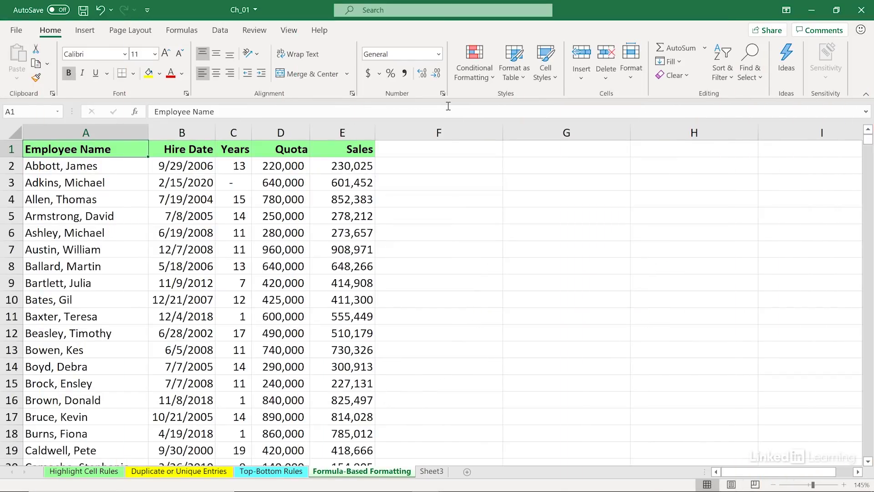
left_click(474, 55)
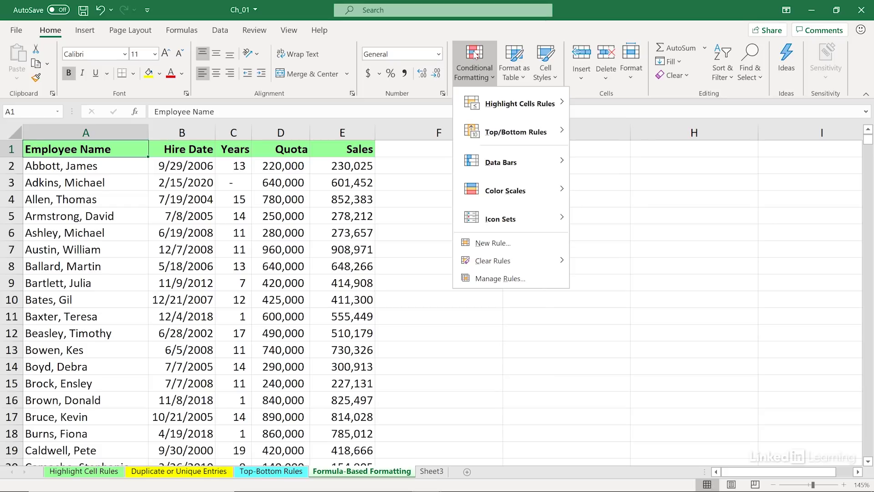
mouse_move(483, 98)
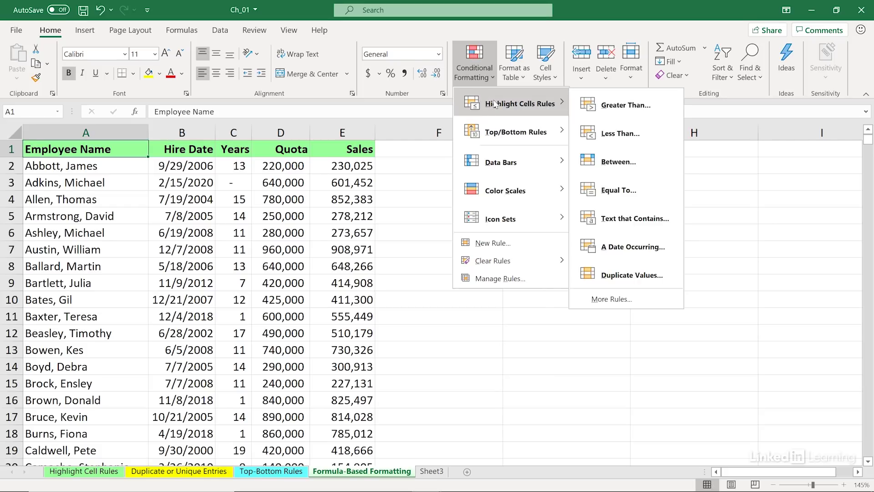
mouse_move(495, 132)
left_click(613, 299)
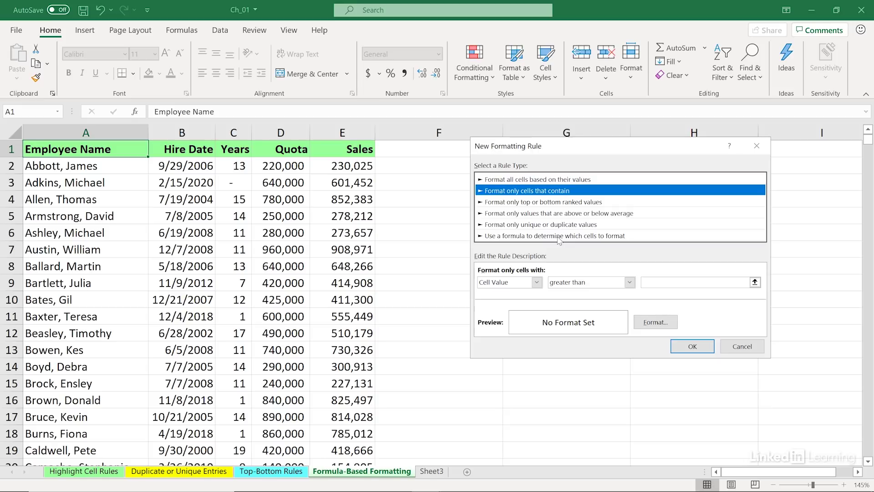
left_click(757, 145)
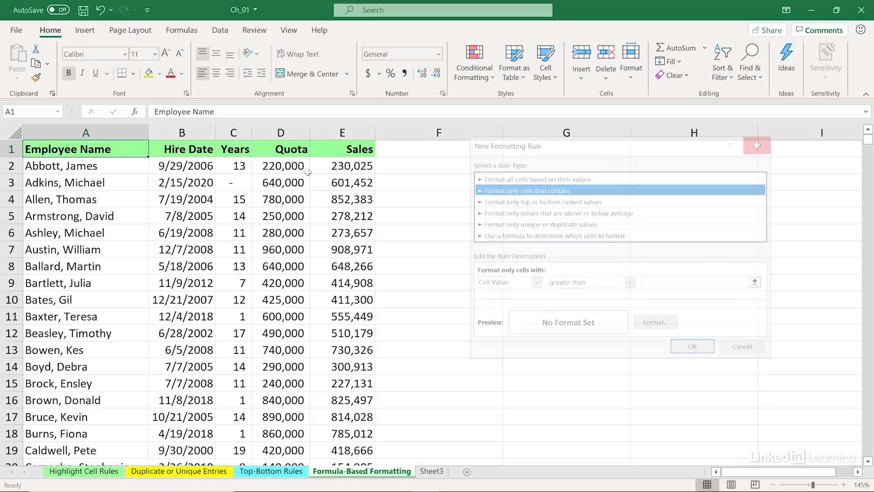
left_click(288, 133)
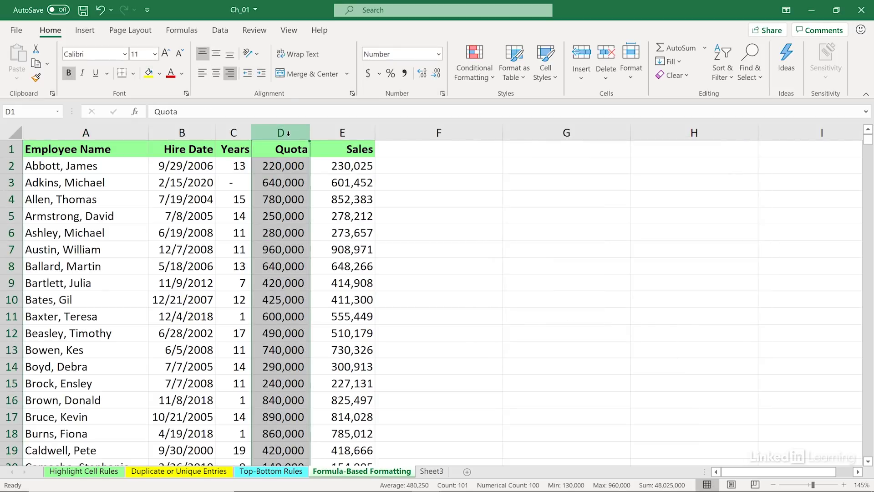
left_click(342, 132)
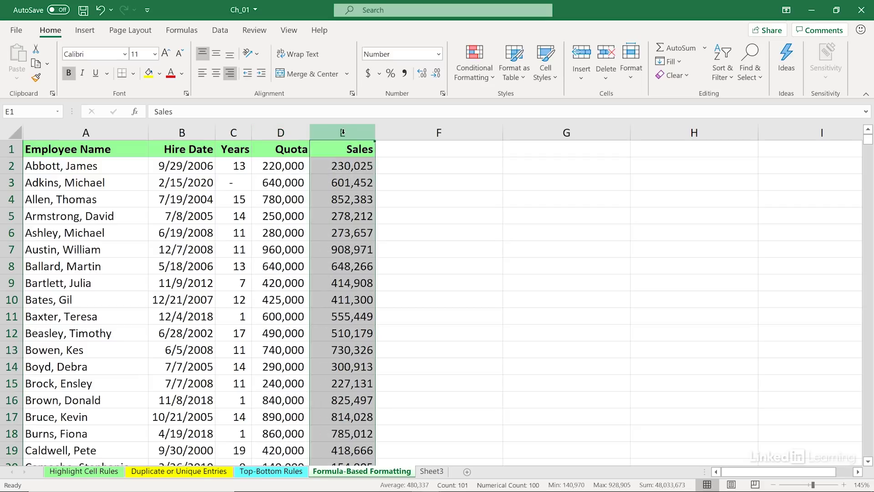
left_click(346, 166)
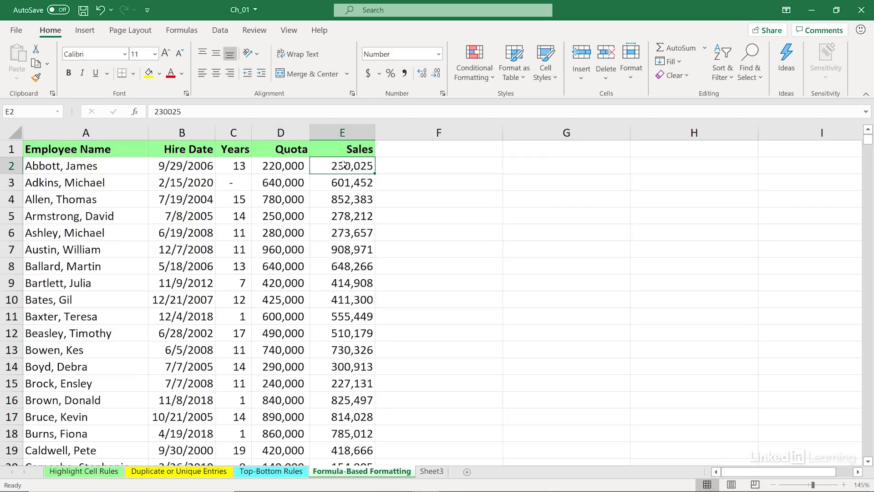
left_click(291, 165)
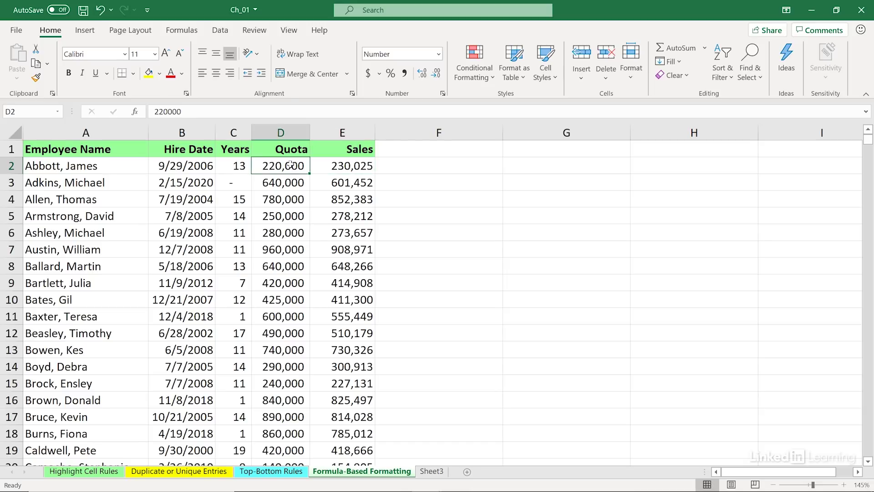
left_click(329, 162)
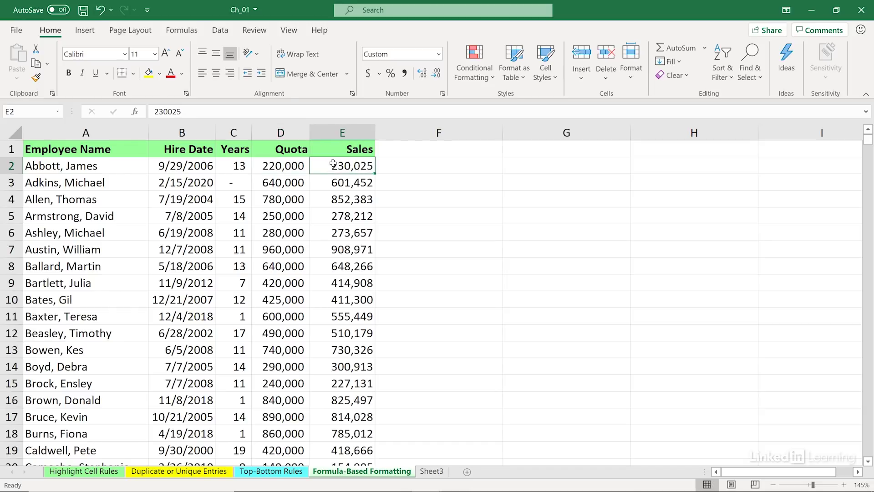
left_click(292, 165)
key("Right")
left_click(324, 201)
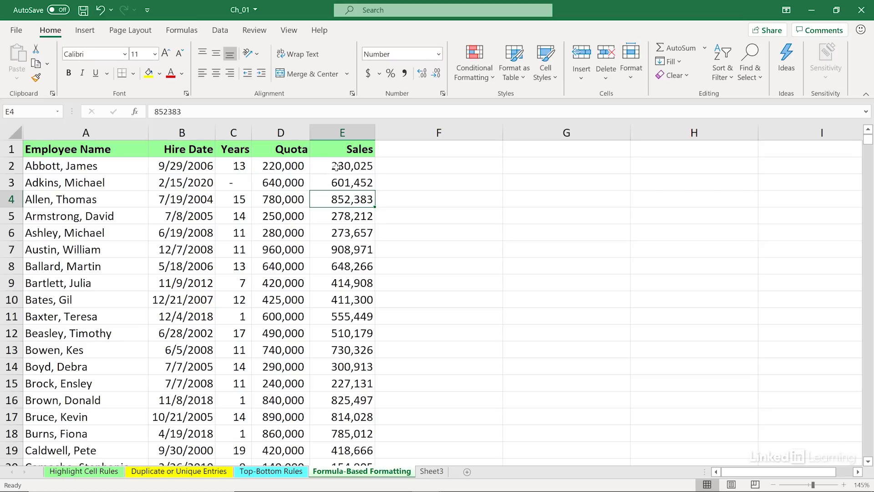
left_click(343, 131)
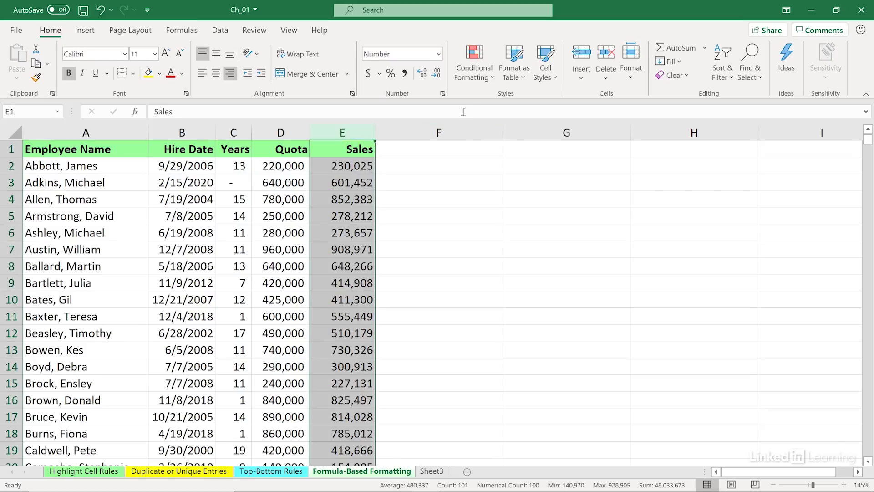
Start a new Sales rule with 'Use a formula to determine which cells to format'.
left_click(475, 66)
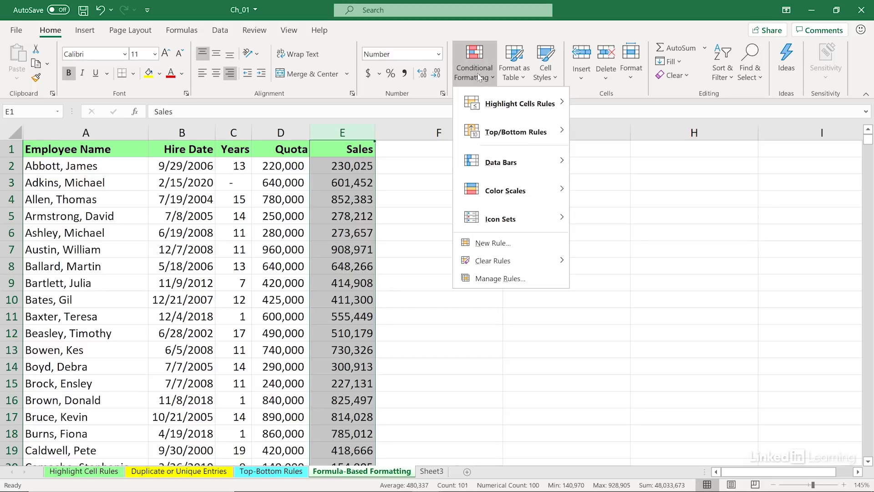
mouse_move(523, 107)
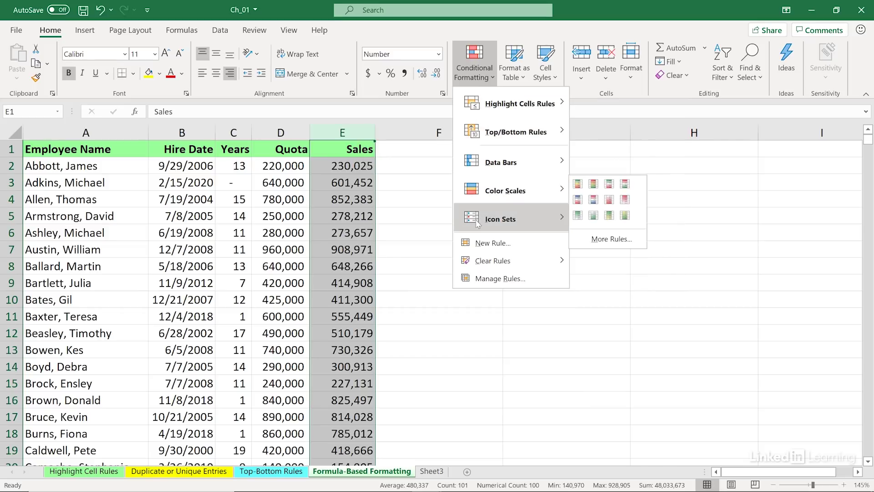
left_click(485, 245)
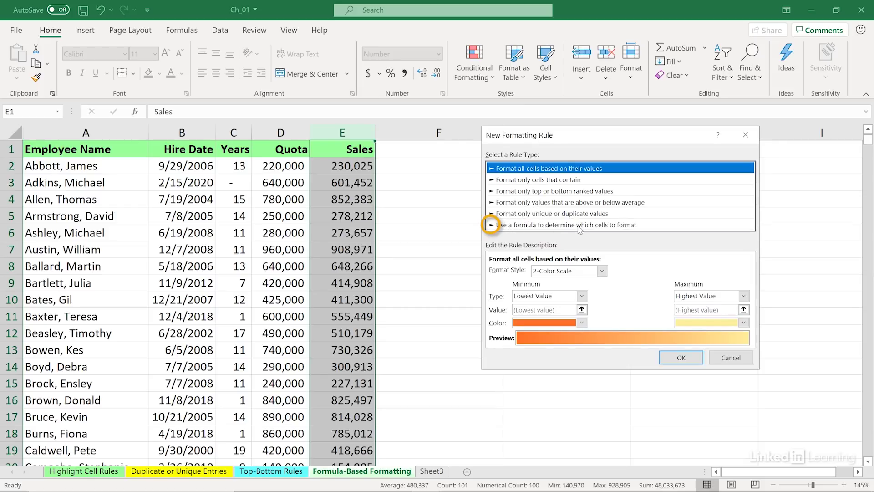
left_click(541, 226)
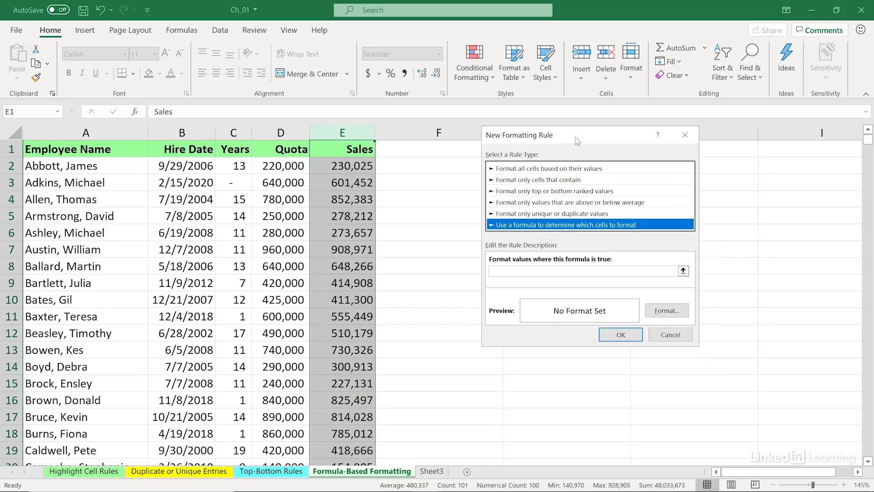
left_click_drag(577, 142, 504, 130)
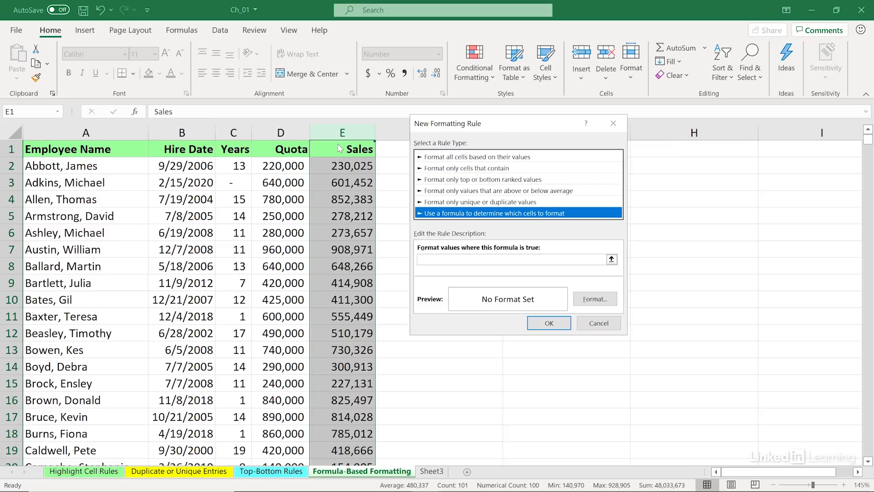
Enter the formula =E1>D1 with a yellow fill and apply the rule to Sales.
left_click(433, 260)
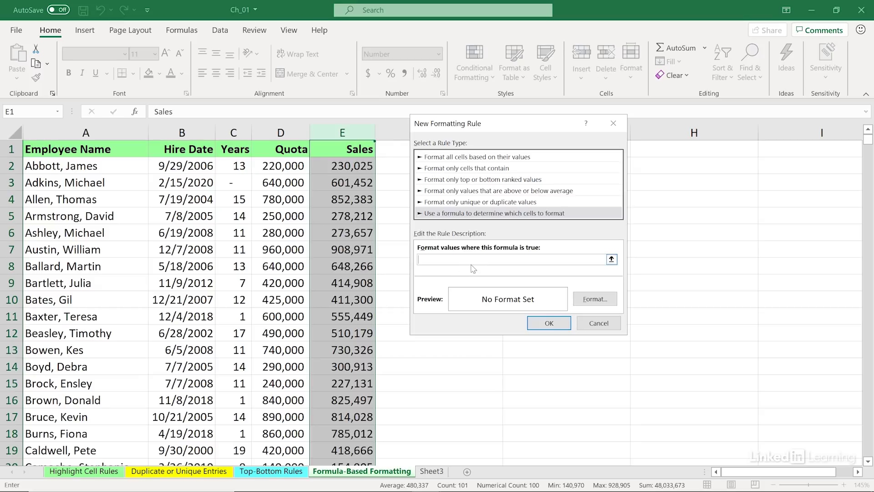
type("=")
type("D1")
left_click(591, 299)
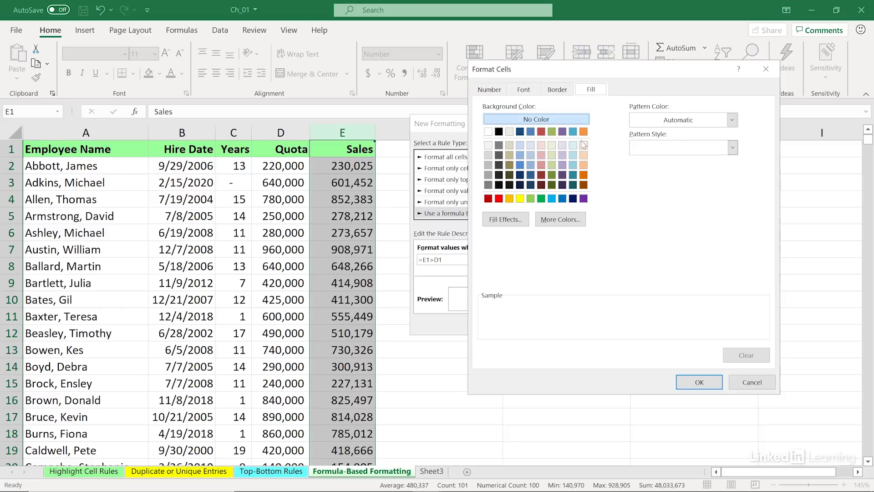
left_click(520, 199)
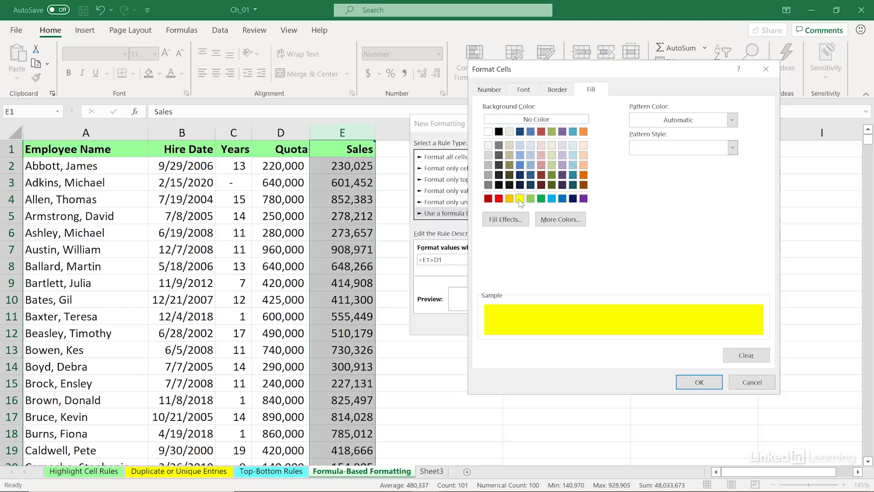
left_click(693, 386)
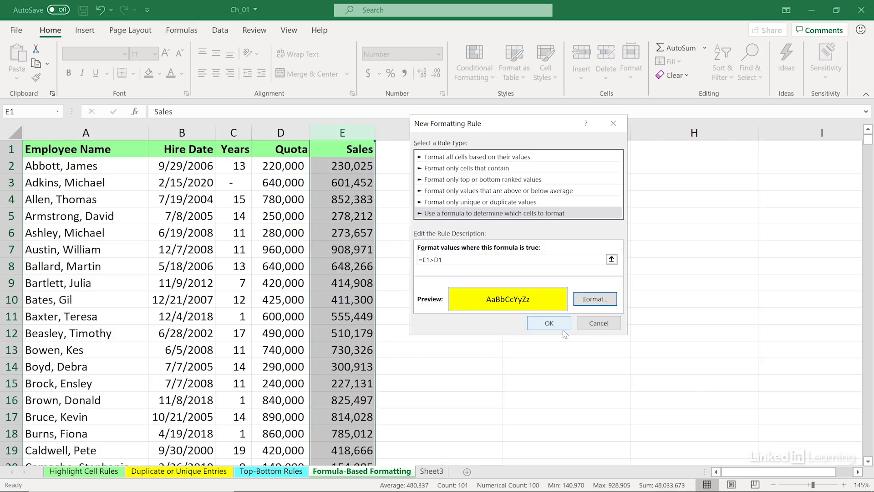
left_click(549, 323)
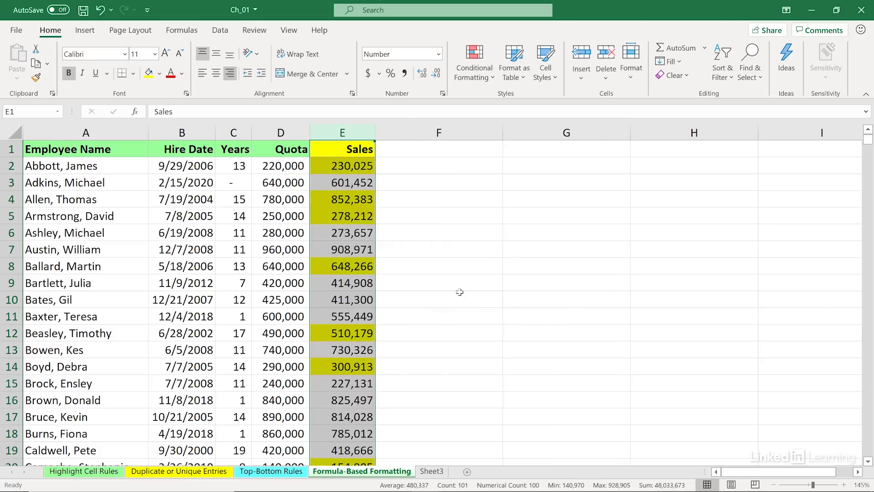
Compare the Sales and Quota values in cells E4, D4 and E5.
left_click(343, 198)
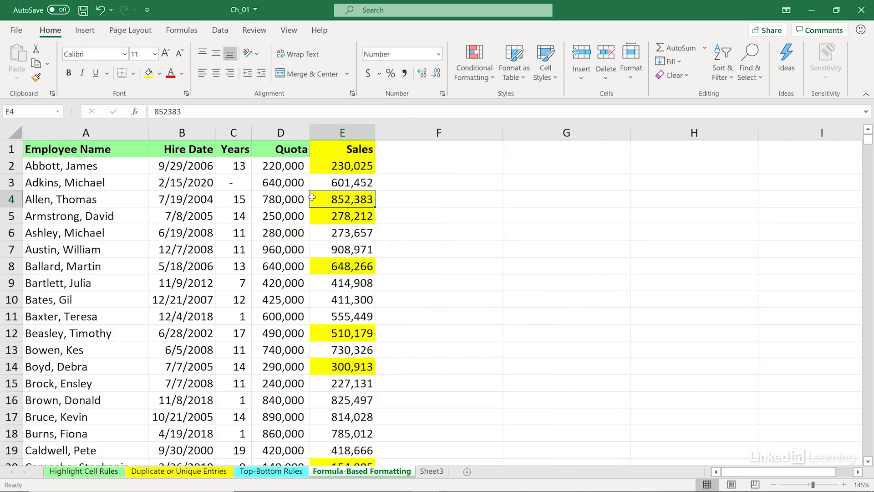
left_click(293, 198)
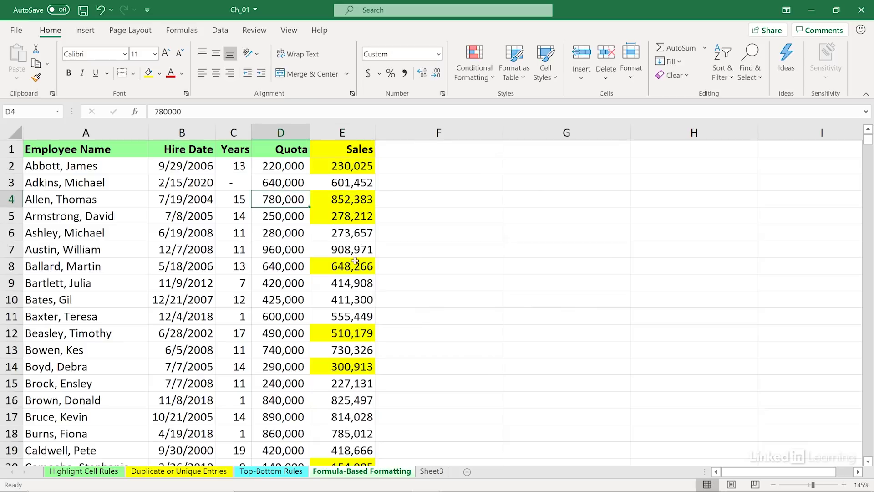
left_click(346, 216)
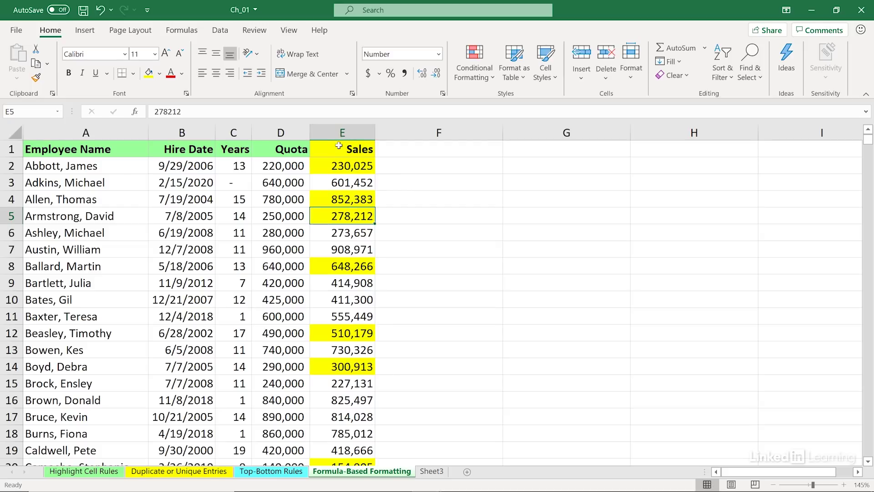
Clear the conditional formatting rule from the Sales header cell E1.
left_click(337, 147)
left_click(475, 62)
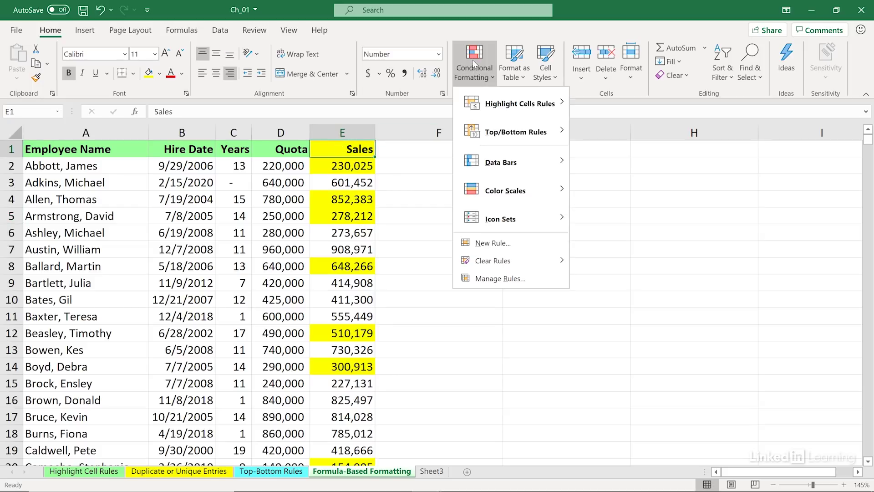
mouse_move(496, 258)
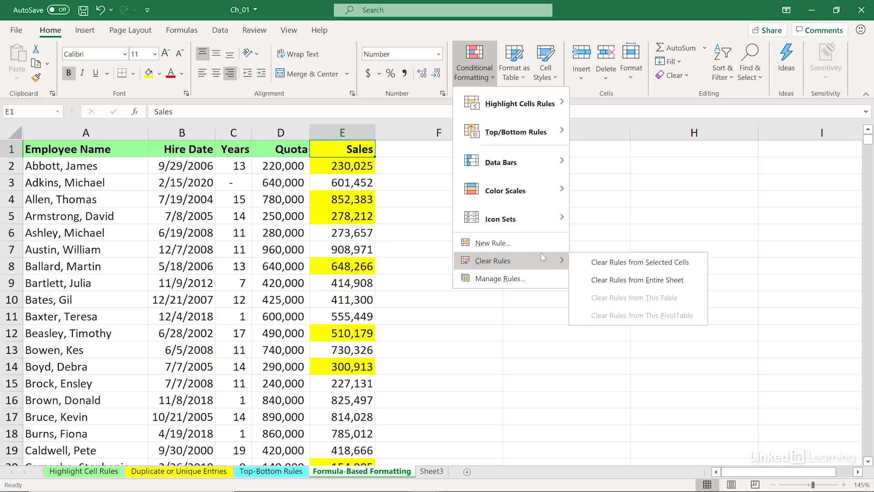
left_click(603, 263)
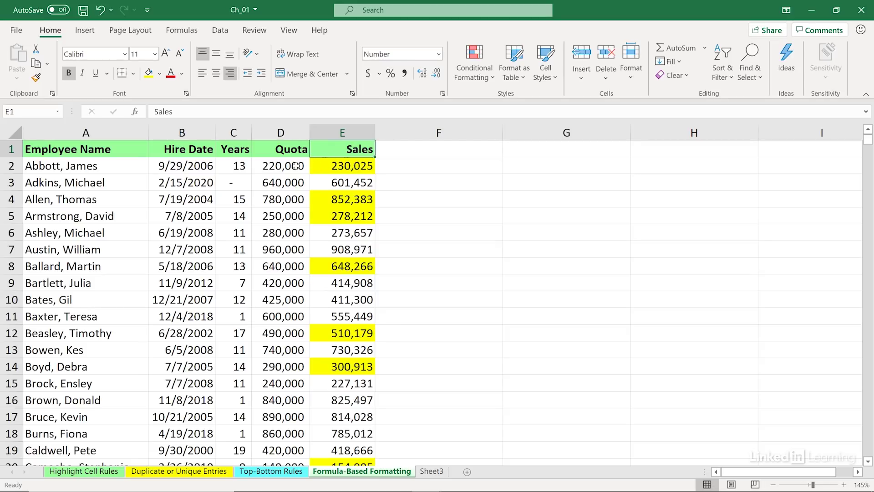
Edit the Sales column's highlight rule formula to =E1>0.95*D1 and apply it.
left_click(348, 132)
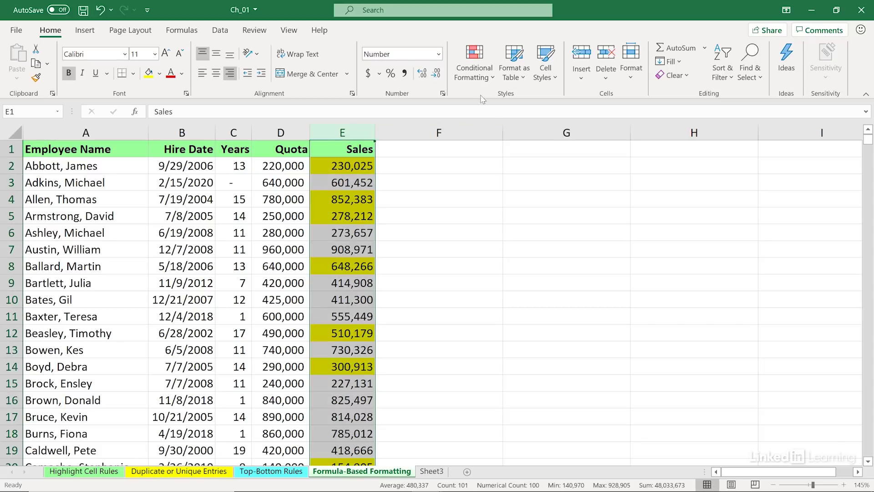
left_click(471, 61)
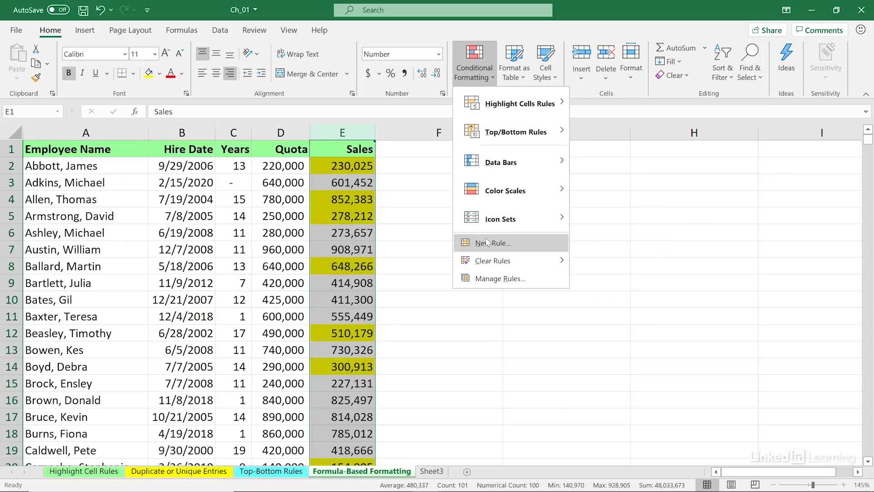
left_click(491, 280)
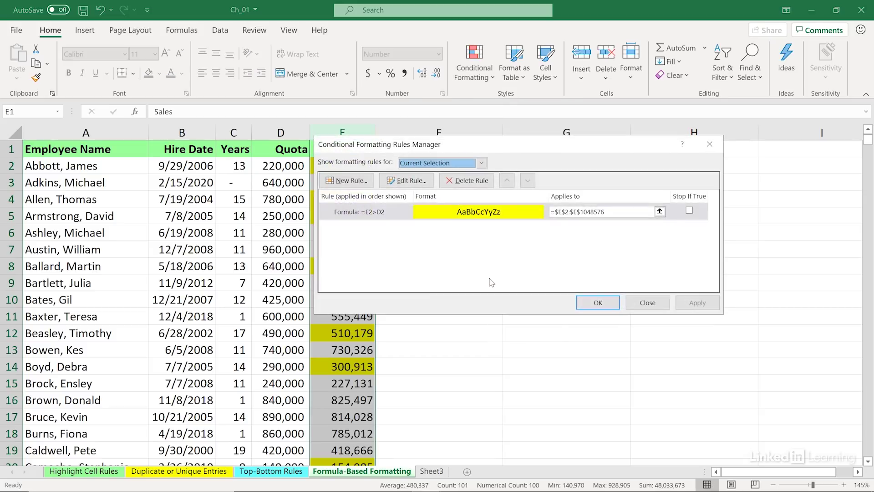
left_click_drag(494, 151, 610, 165)
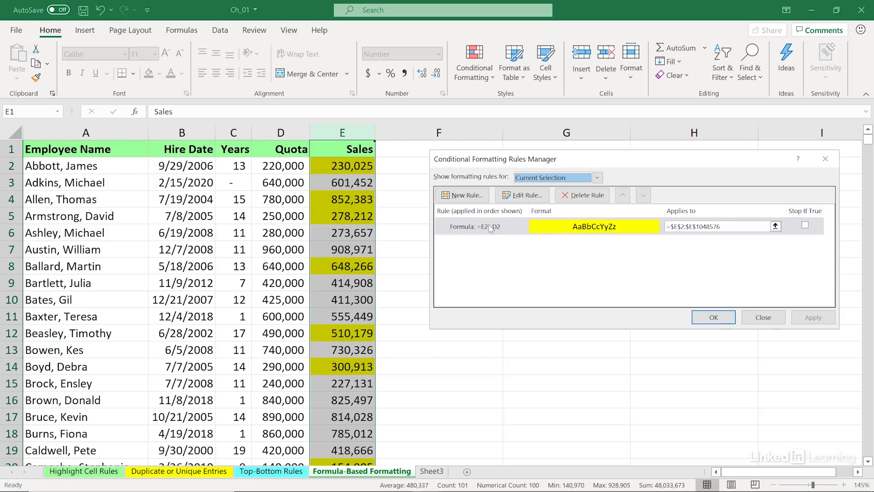
left_click(526, 196)
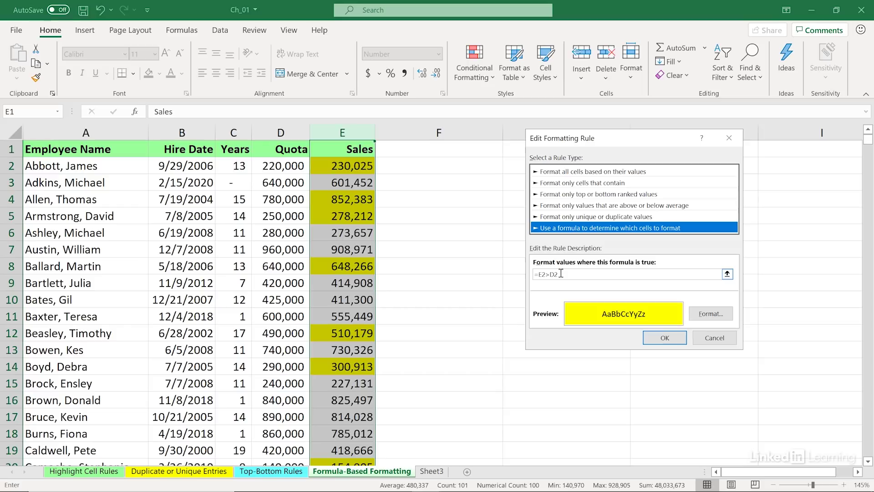
left_click_drag(557, 274, 538, 273)
type("E1")
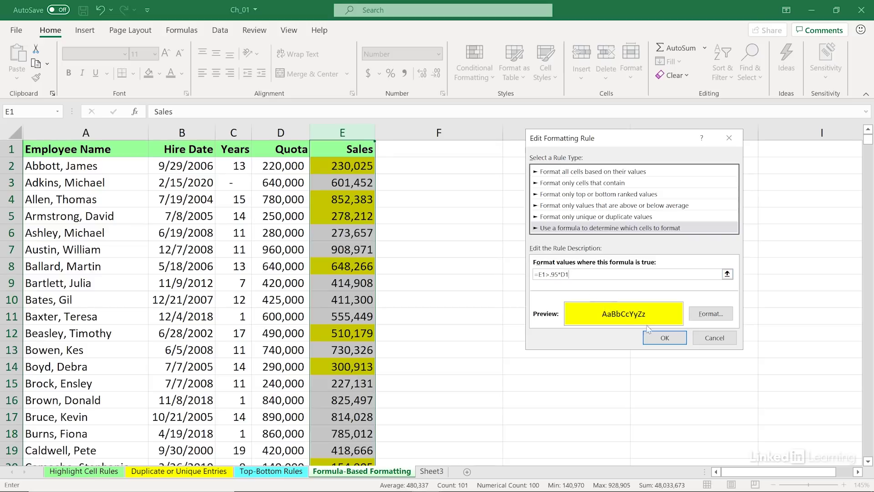
left_click(664, 339)
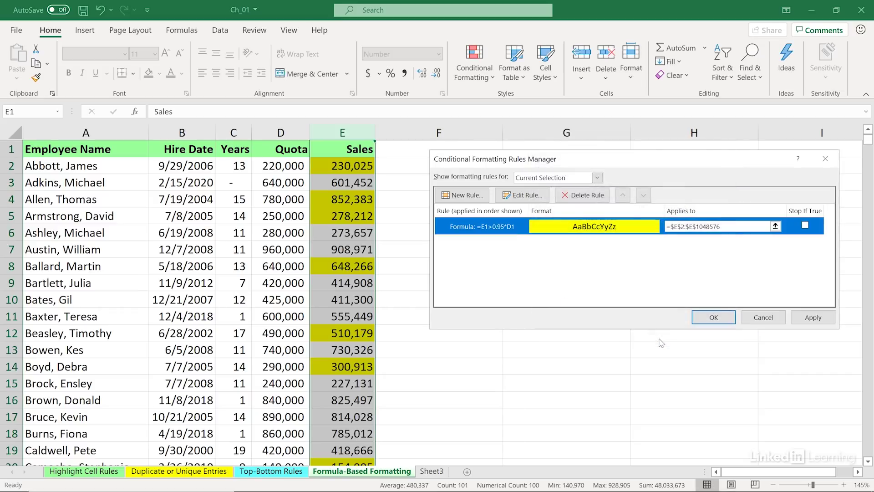
left_click(707, 318)
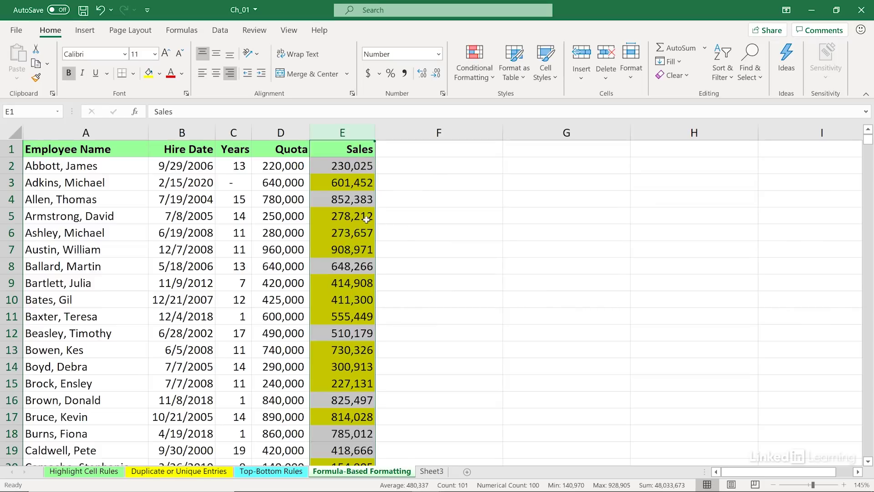
Check the Sales value in cell E6 with the column deselected.
left_click(359, 234)
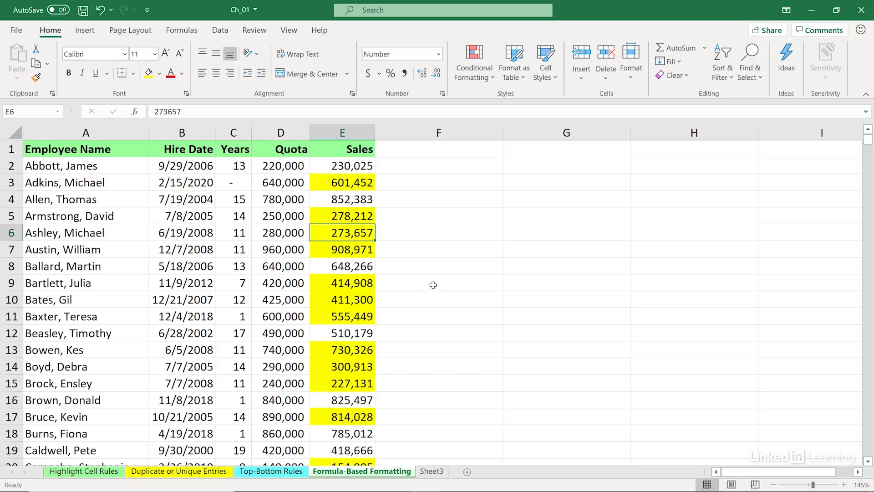
left_click(530, 303)
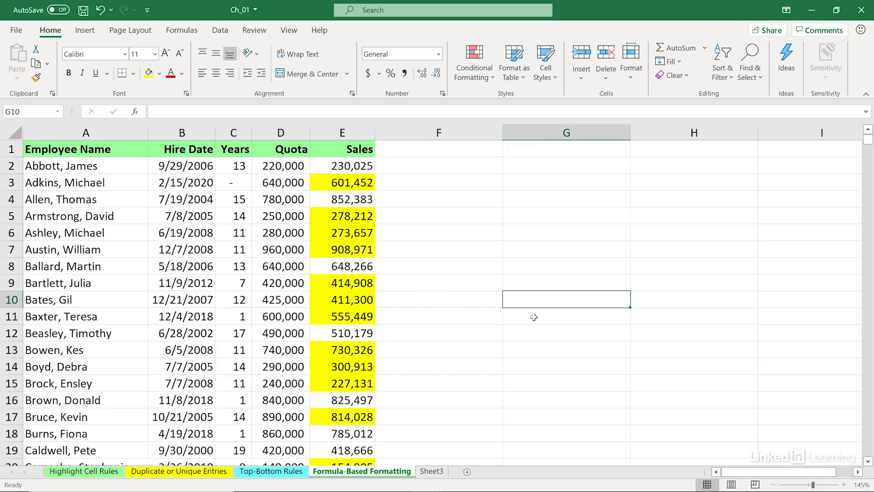
left_click(355, 236)
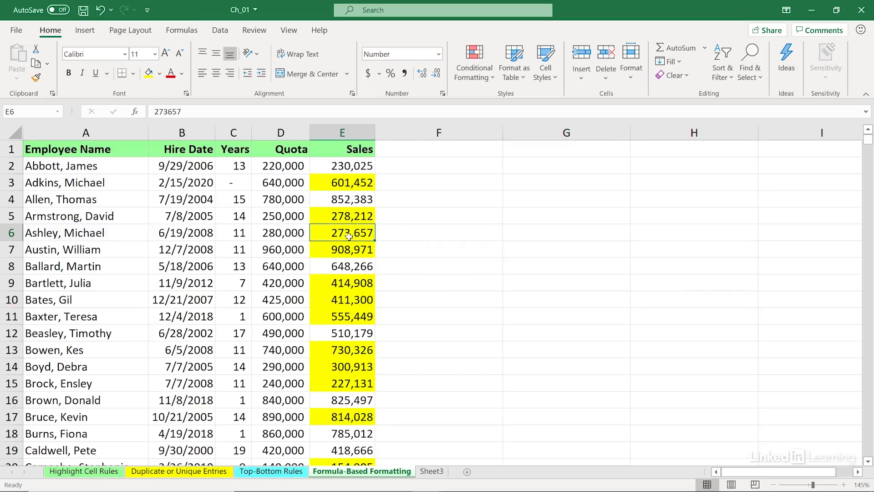
Reopen the Sales highlight rule from Manage Rules to edit its =E1>0.95*D1 formula.
left_click(474, 54)
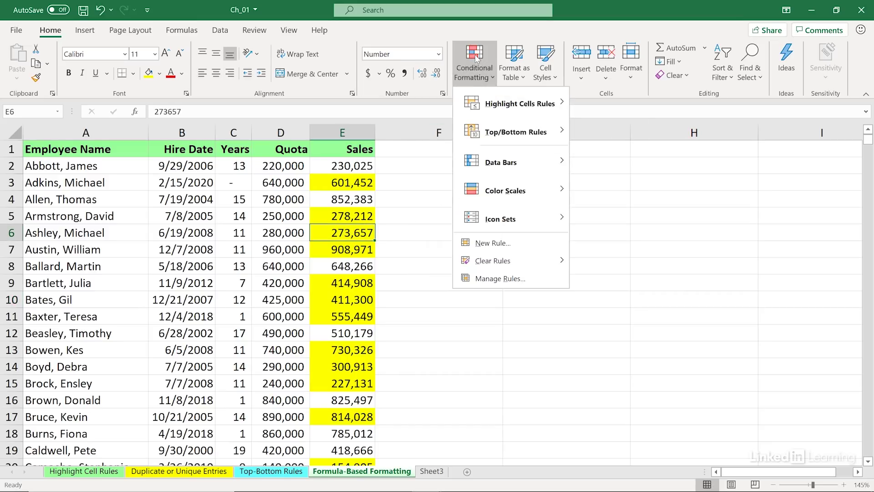
left_click(485, 278)
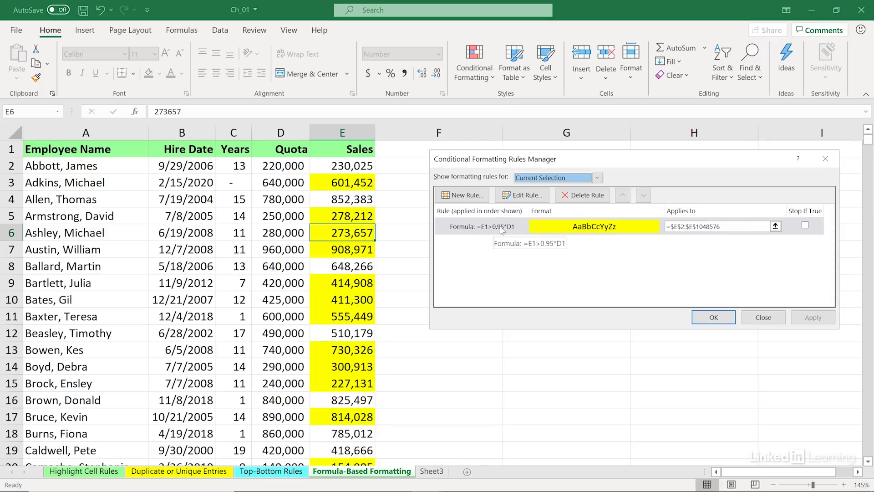
left_click(525, 195)
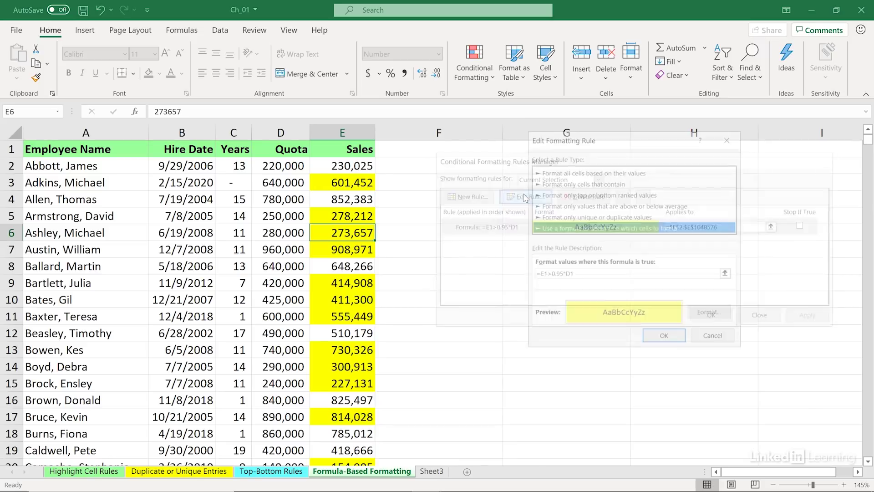
left_click(582, 274)
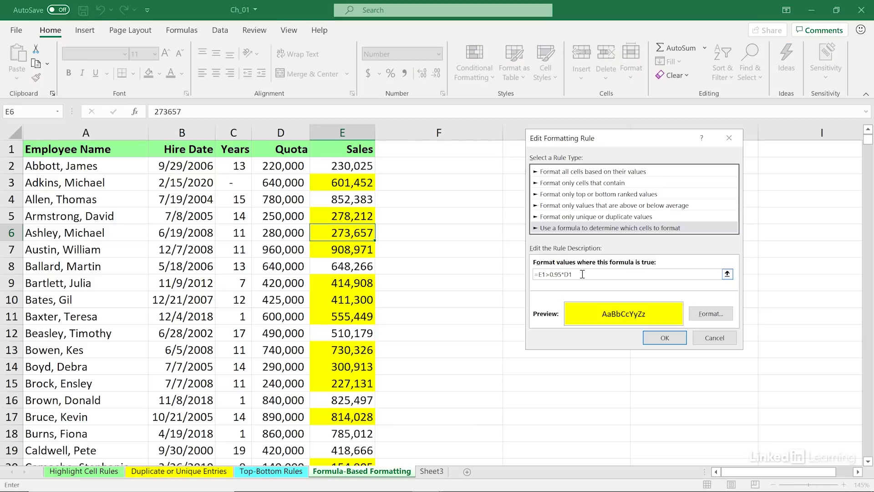